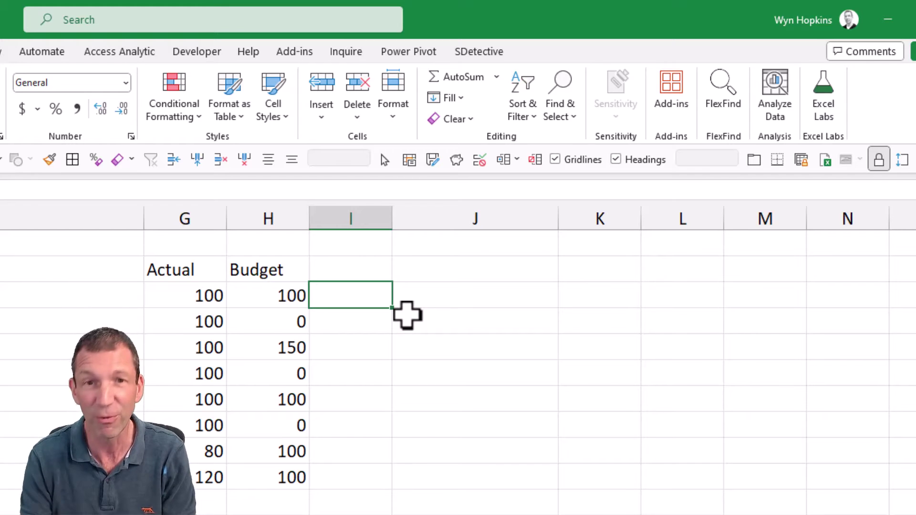
Enter =G3/H3 in I3 to divide Actual by Budget, returning 1.
{"action": "type", "text": "="}
{"action": "key", "text": "Left"}
{"action": "key", "text": "Left"}
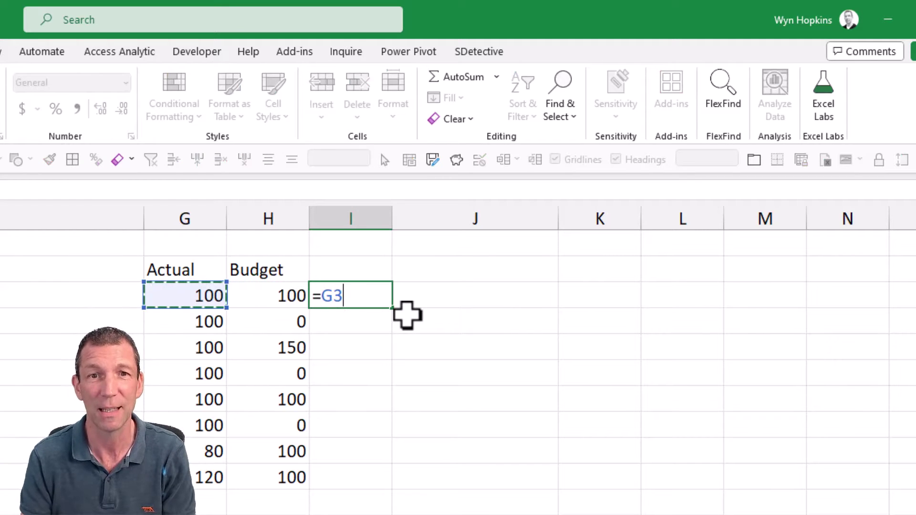
{"action": "type", "text": "/"}
{"action": "key", "text": "Left"}
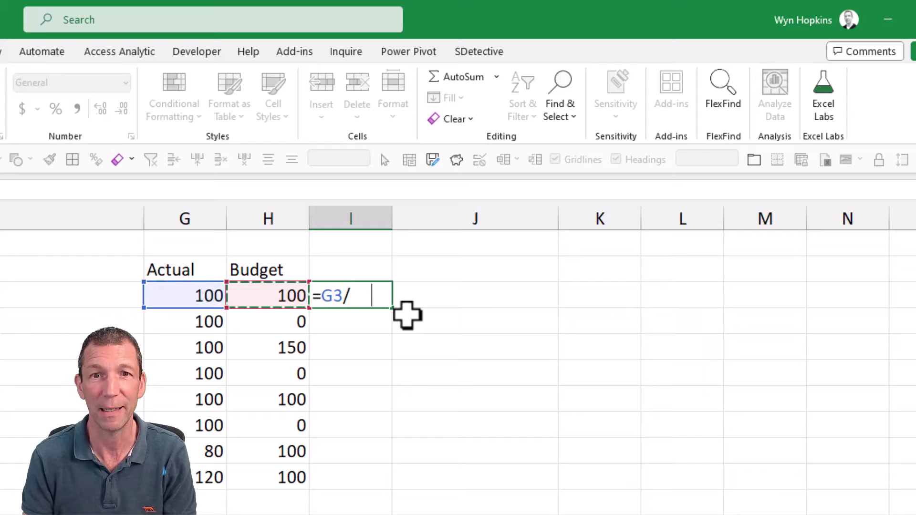
{"action": "key", "text": "Return"}
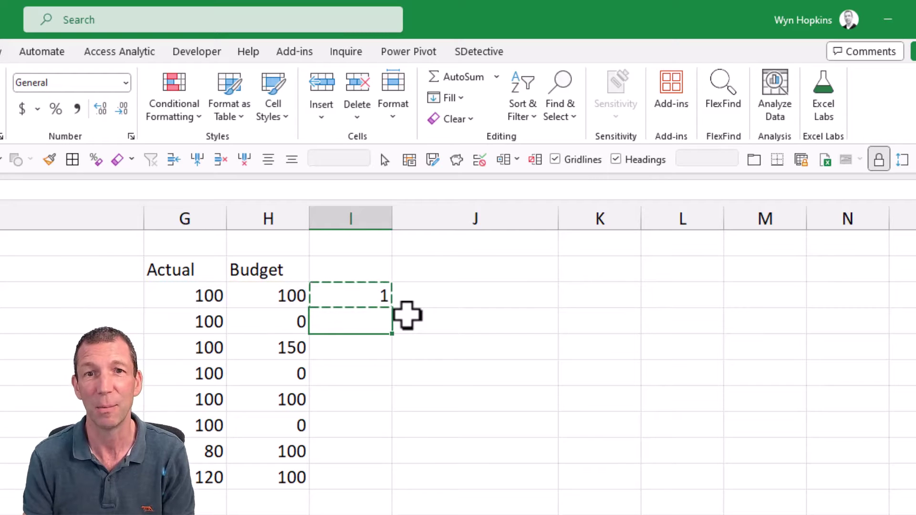
Paste the ratio formula into I4, then clear its #DIV/0! result.
{"action": "key", "text": "ctrl+v"}
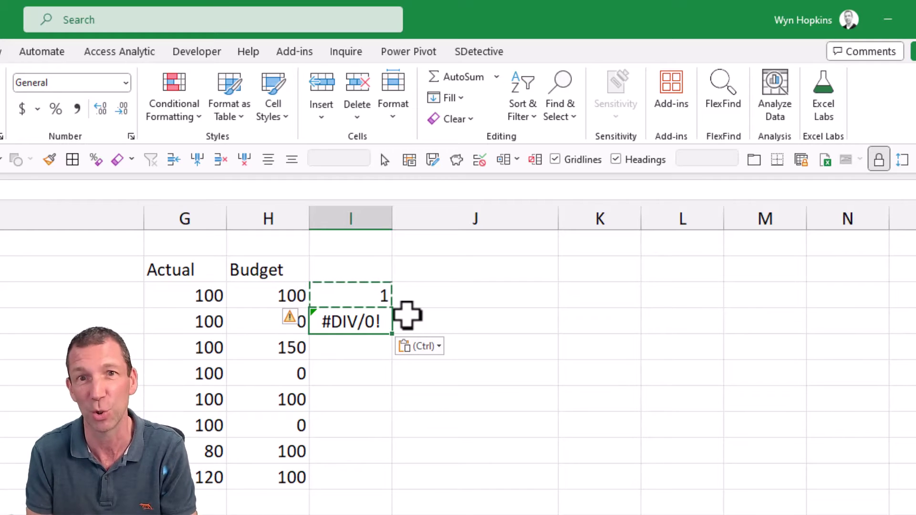
{"action": "key", "text": "Escape"}
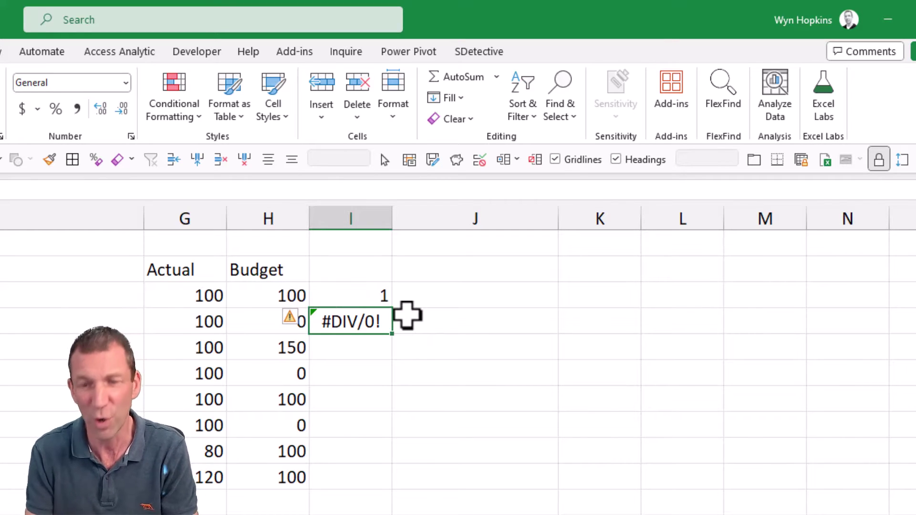
{"action": "key", "text": "Delete"}
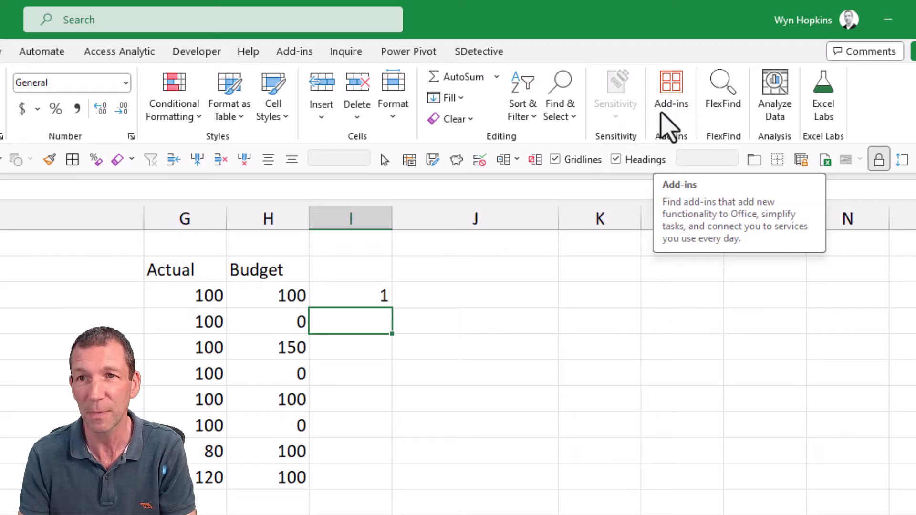
{"action": "left_click", "coordinate": [668, 96]}
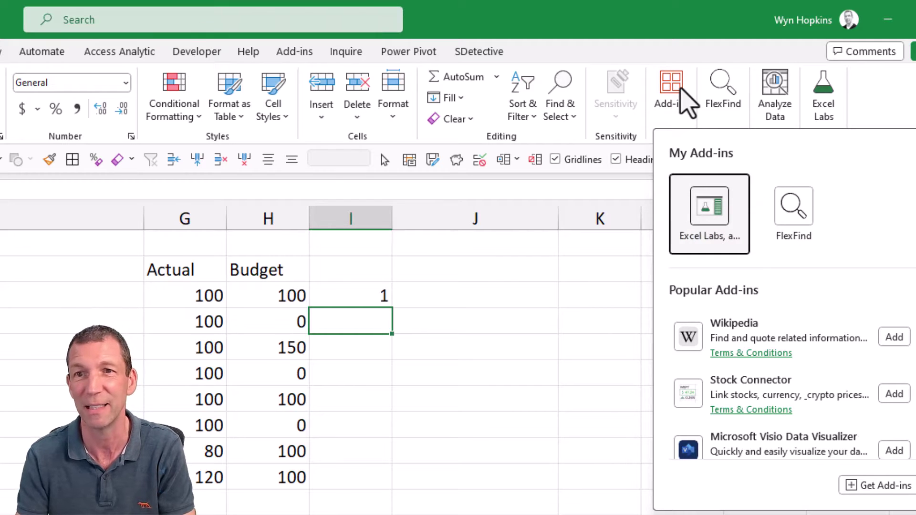
{"action": "left_click", "coordinate": [872, 484]}
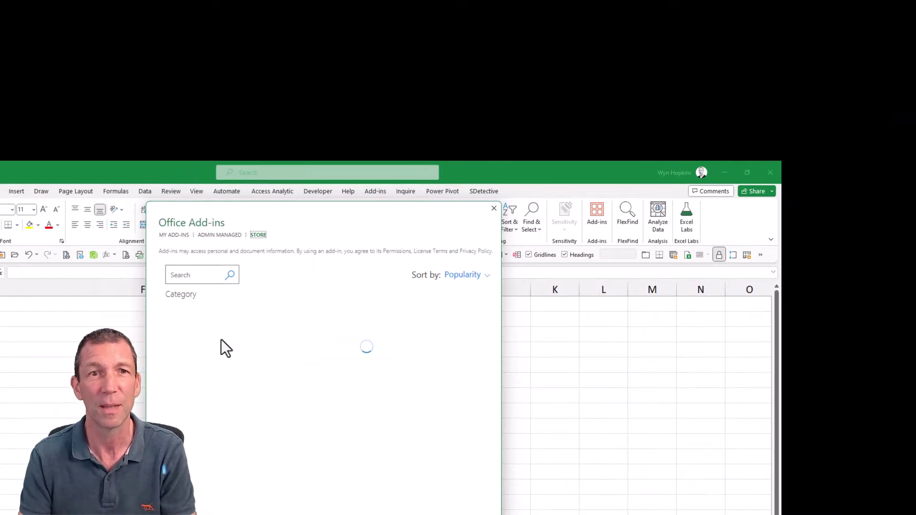
{"action": "left_click", "coordinate": [190, 271]}
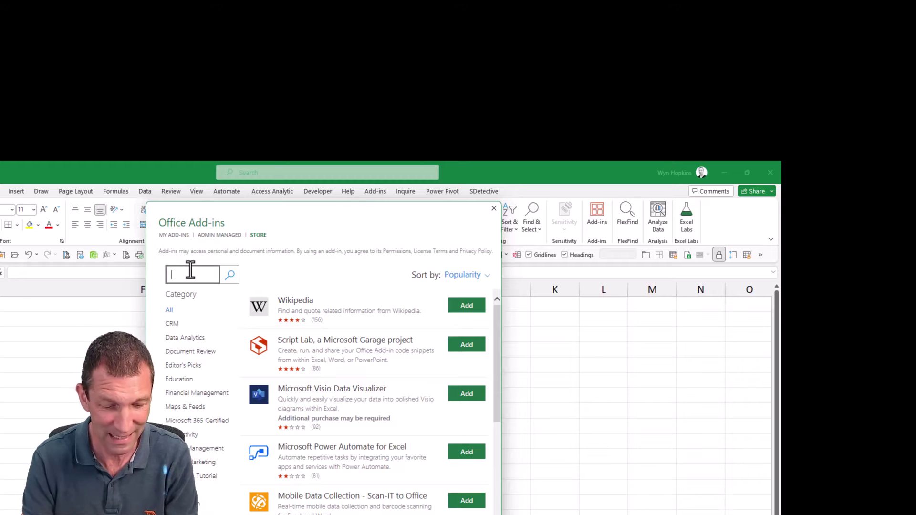
{"action": "type", "text": "xcel labs"}
{"action": "key", "text": "Return"}
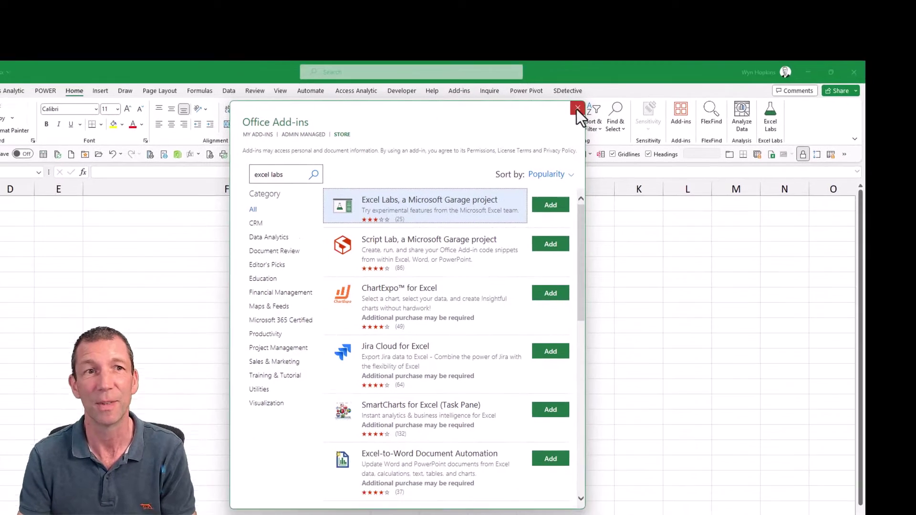
Close the add-ins store and open the Excel Labs pane from the Home ribbon.
{"action": "left_click", "coordinate": [494, 209]}
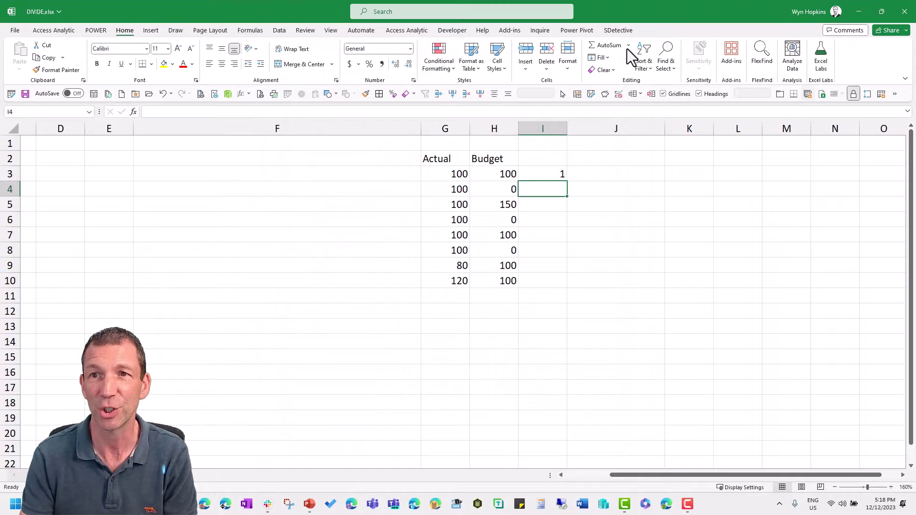
{"action": "left_click", "coordinate": [824, 70]}
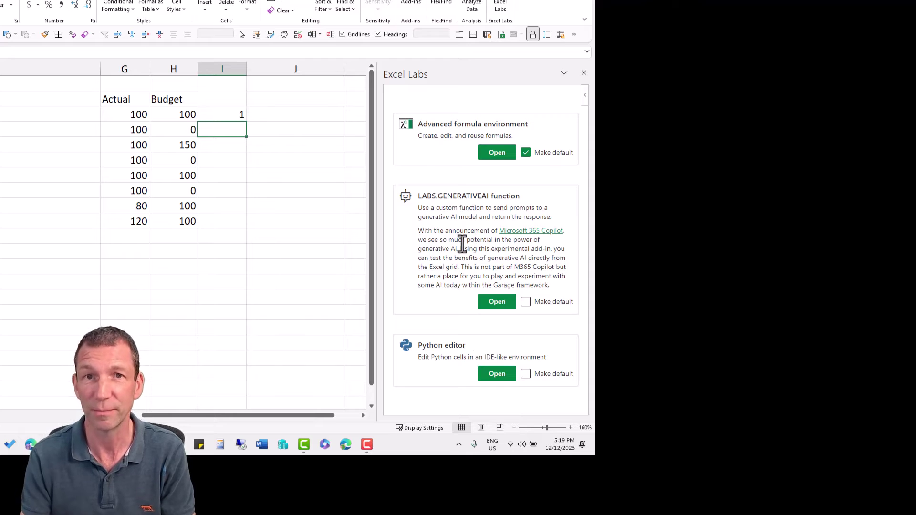
Launch the Advanced formula environment and load I3's =G3 / H3 formula with its evaluation steps.
{"action": "left_click", "coordinate": [501, 155]}
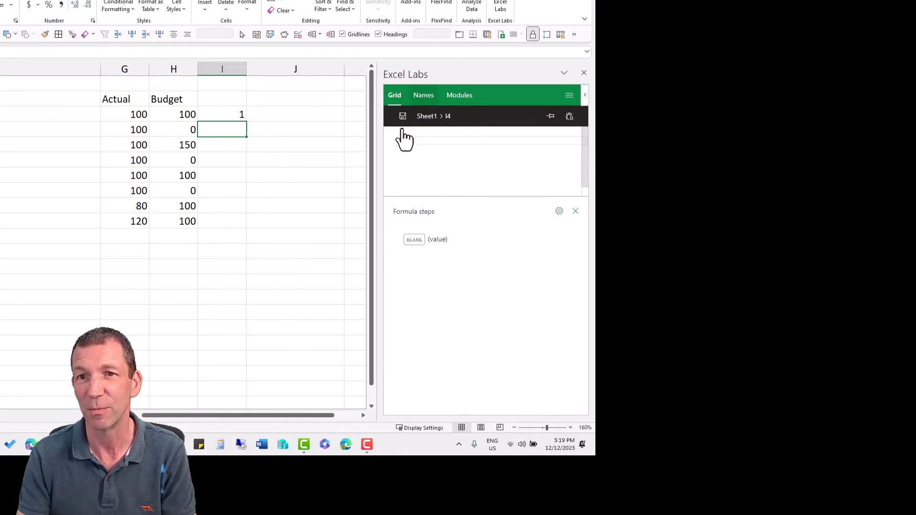
{"action": "left_click", "coordinate": [241, 114]}
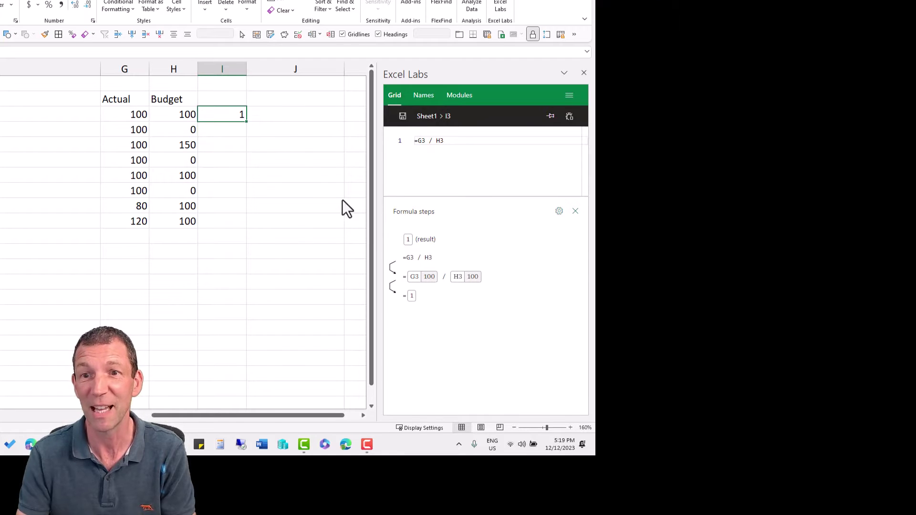
{"action": "mouse_move", "coordinate": [430, 275]}
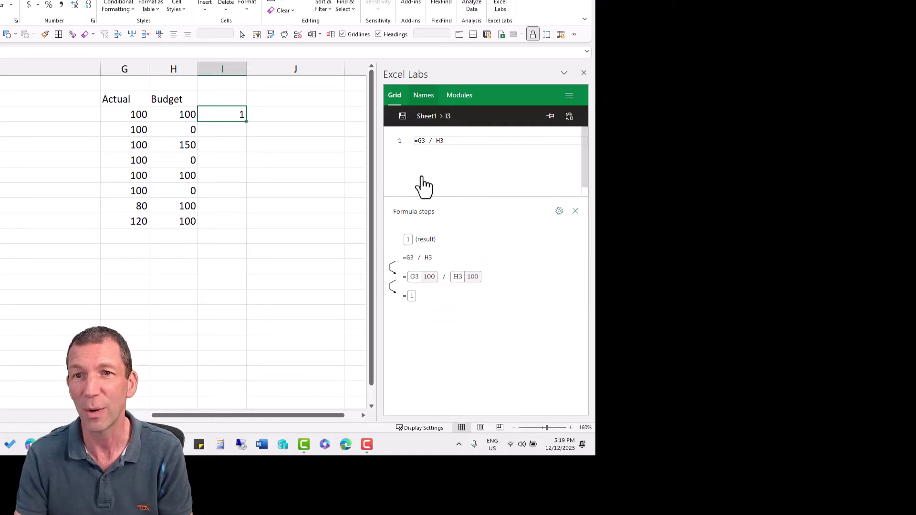
Switch from Modules to Names to see the DIVIDE(_Numerator, _Denominator) Safe Division function.
{"action": "left_click", "coordinate": [458, 98]}
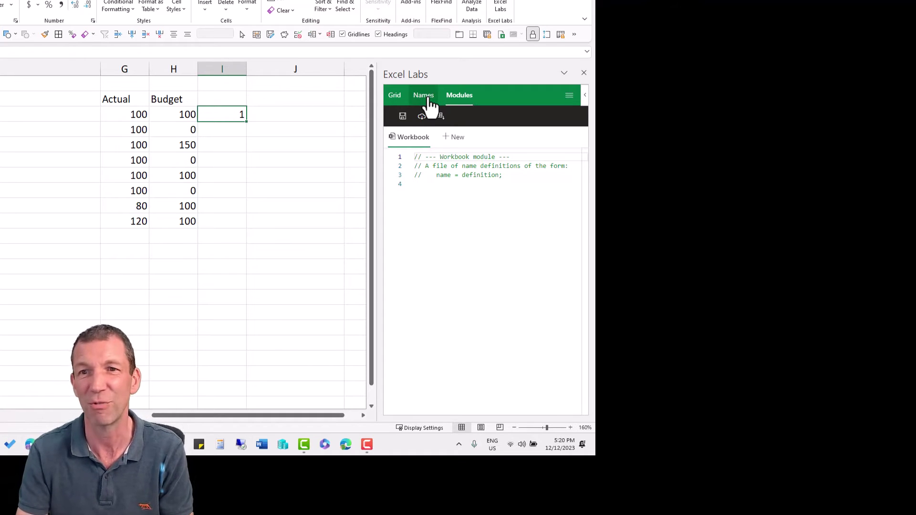
{"action": "left_click", "coordinate": [427, 98]}
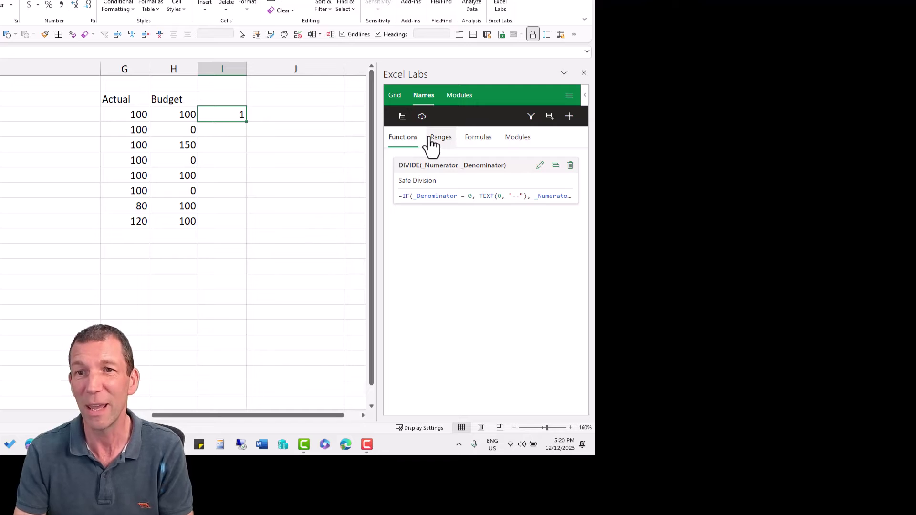
Start a new function named Demo with description Hello and arguments a, b.
{"action": "left_click", "coordinate": [568, 116]}
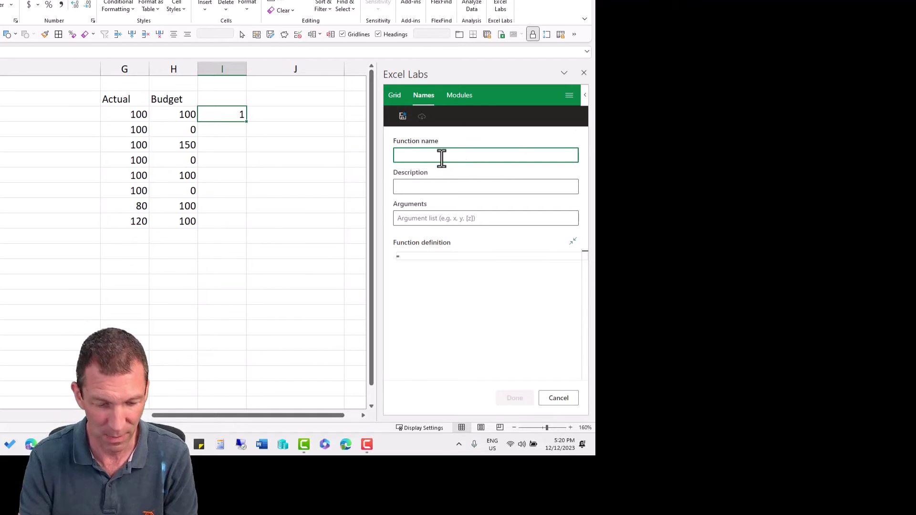
{"action": "type", "text": "Dem"}
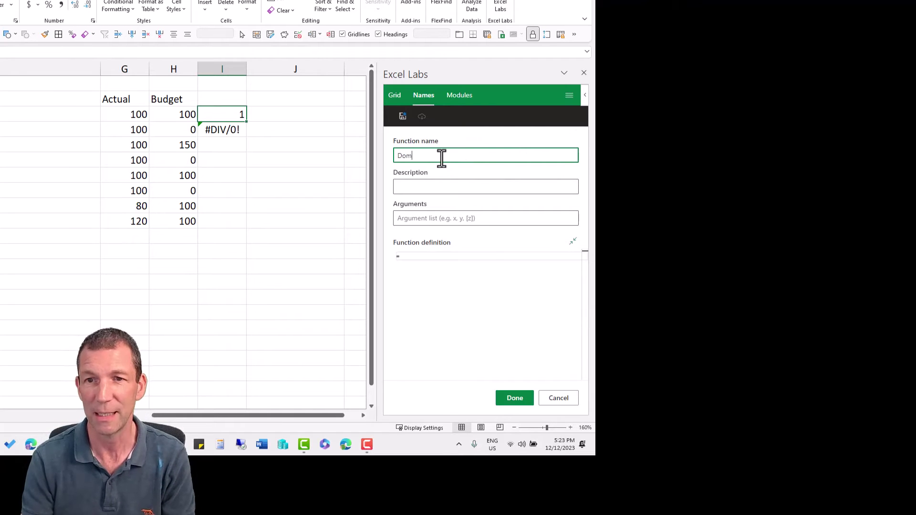
{"action": "key", "text": "BackSpace"}
{"action": "key", "text": "BackSpace"}
{"action": "type", "text": "em"}
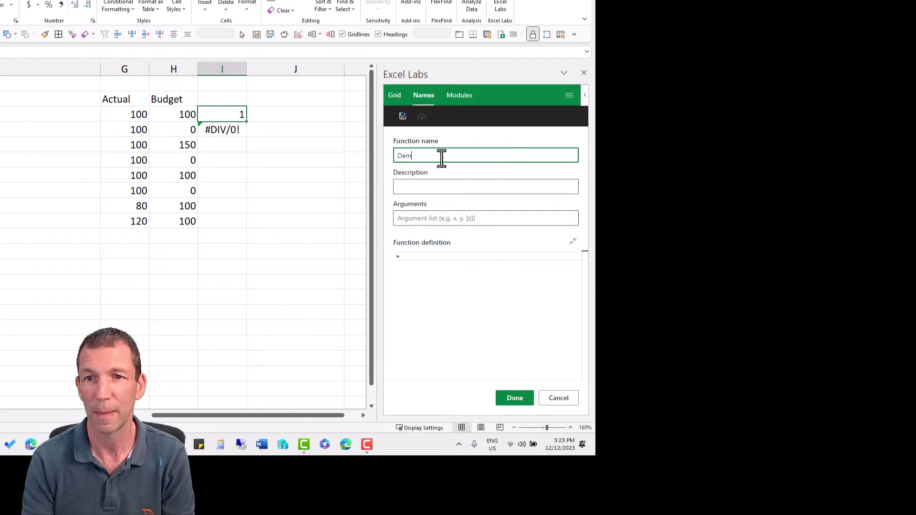
{"action": "type", "text": "o"}
{"action": "left_click", "coordinate": [449, 186]}
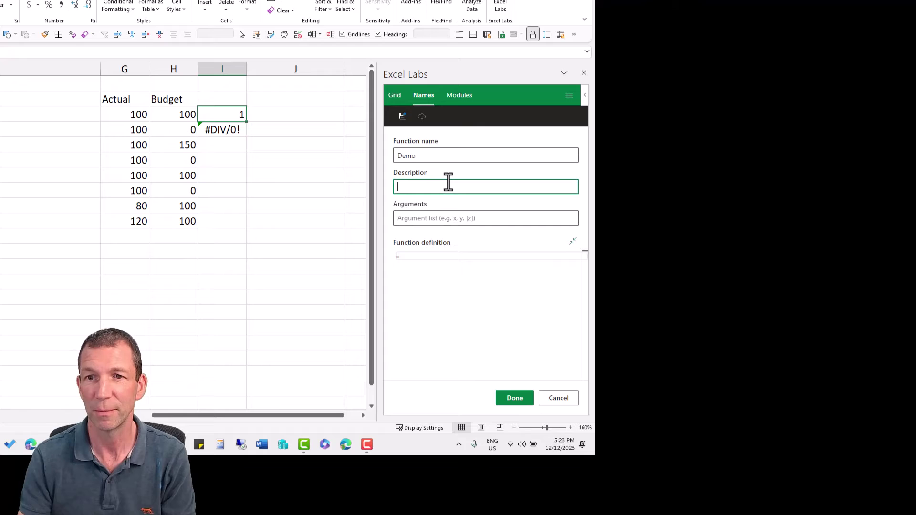
{"action": "type", "text": "Hello"}
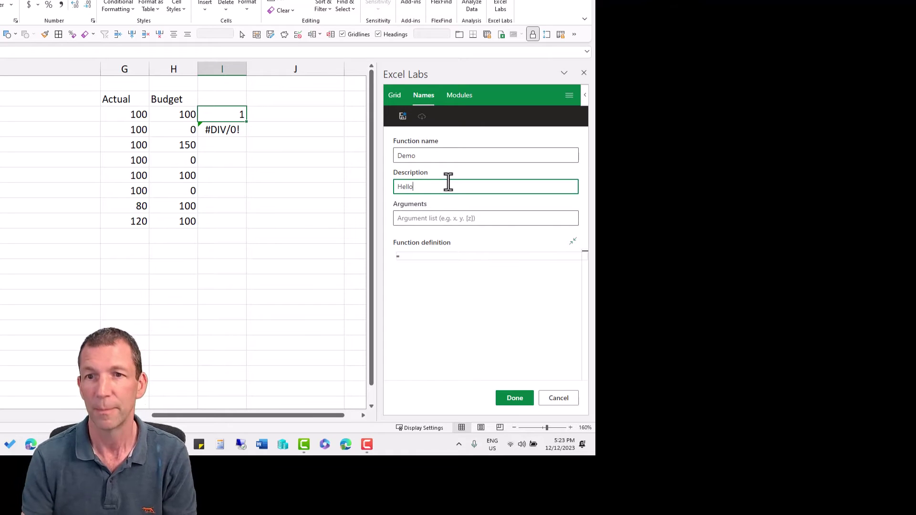
{"action": "left_click", "coordinate": [442, 217]}
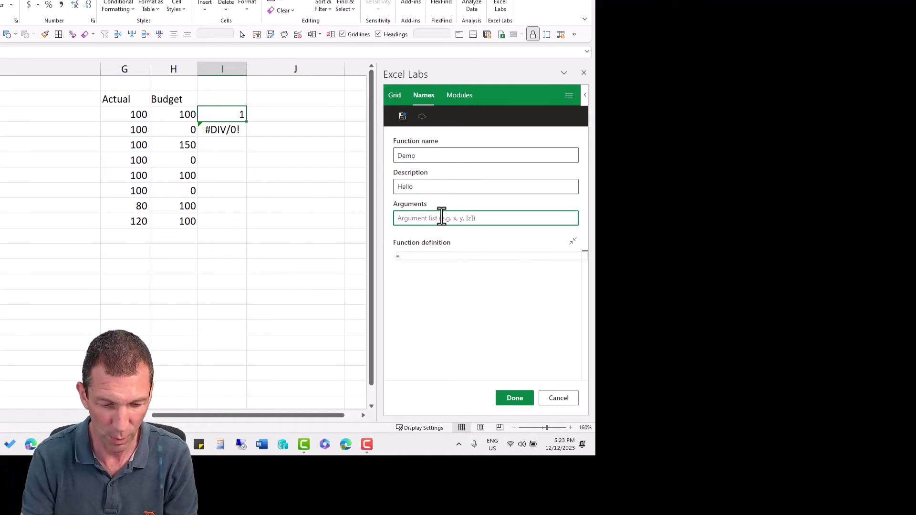
{"action": "type", "text": "a"}
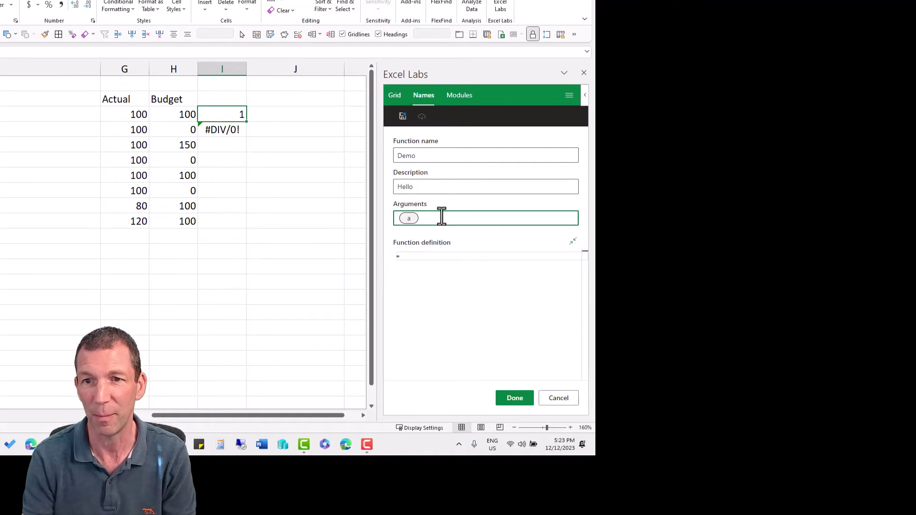
{"action": "type", "text": ",b,"}
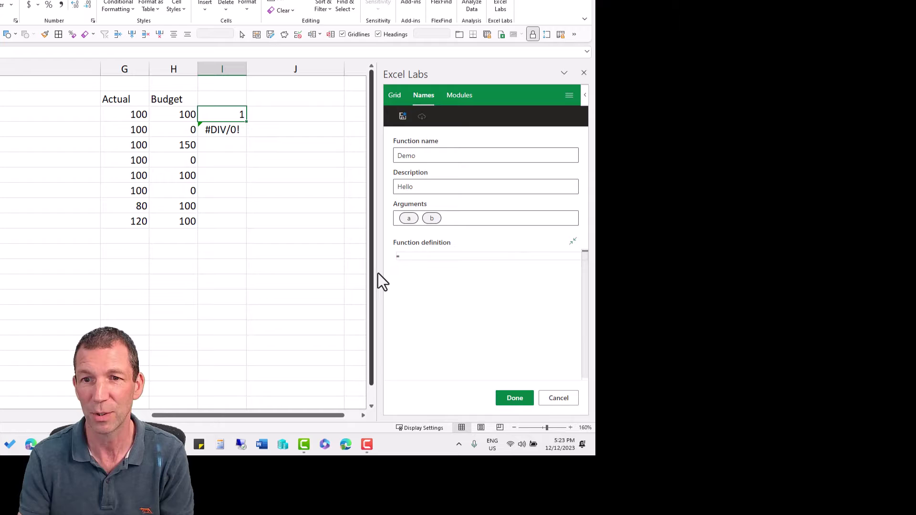
Widen and enlarge the Excel Labs panel, define Demo as =a+b, and save it.
{"action": "left_click_drag", "start_coordinate": [378, 272], "coordinate": [239, 278]}
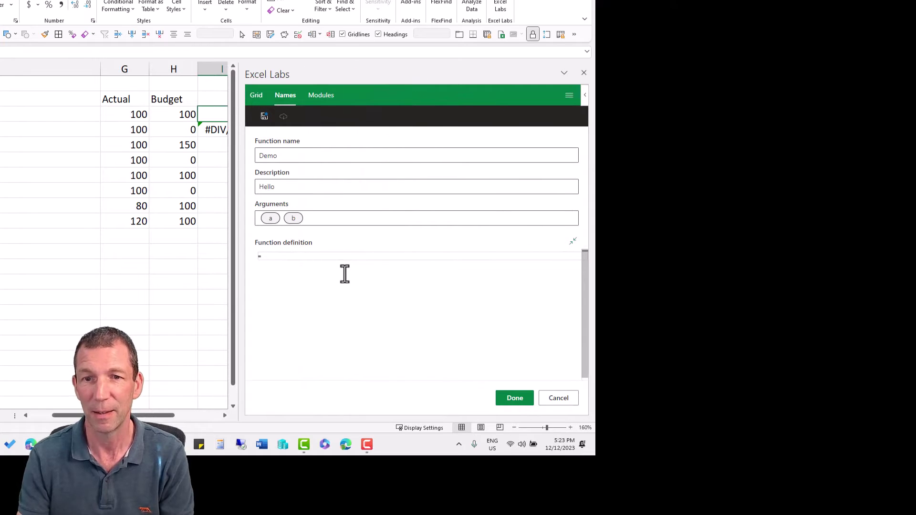
{"action": "key", "text": "ctrl+plus"}
{"action": "key", "text": "ctrl+plus"}
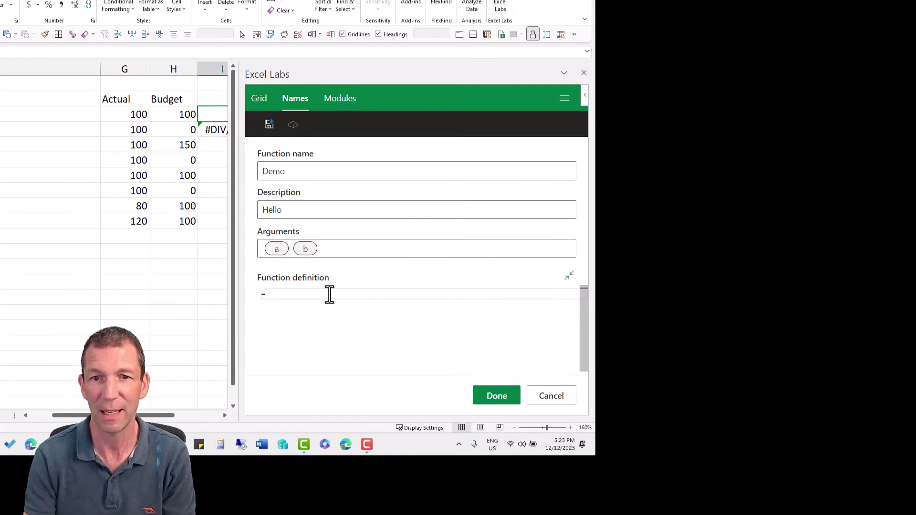
{"action": "type", "text": "a"}
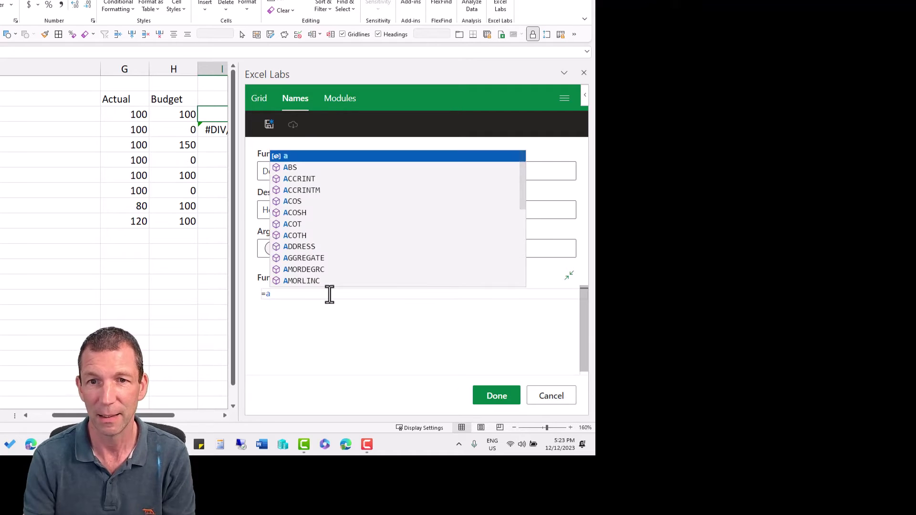
{"action": "key", "text": "Escape"}
{"action": "type", "text": "+b"}
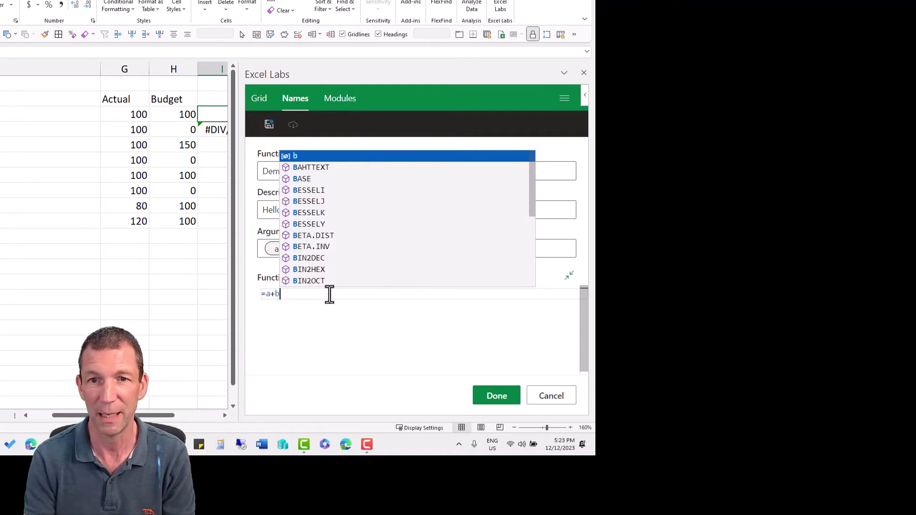
{"action": "key", "text": "Escape"}
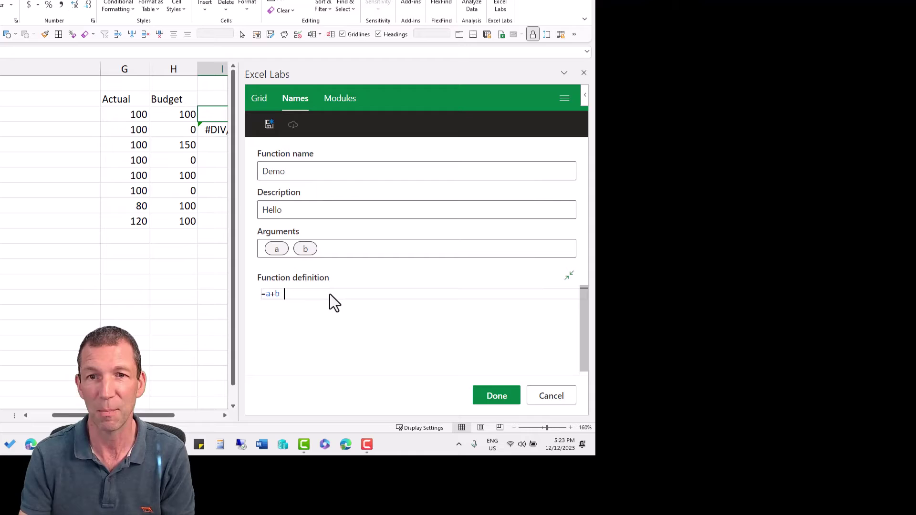
{"action": "left_click", "coordinate": [498, 402]}
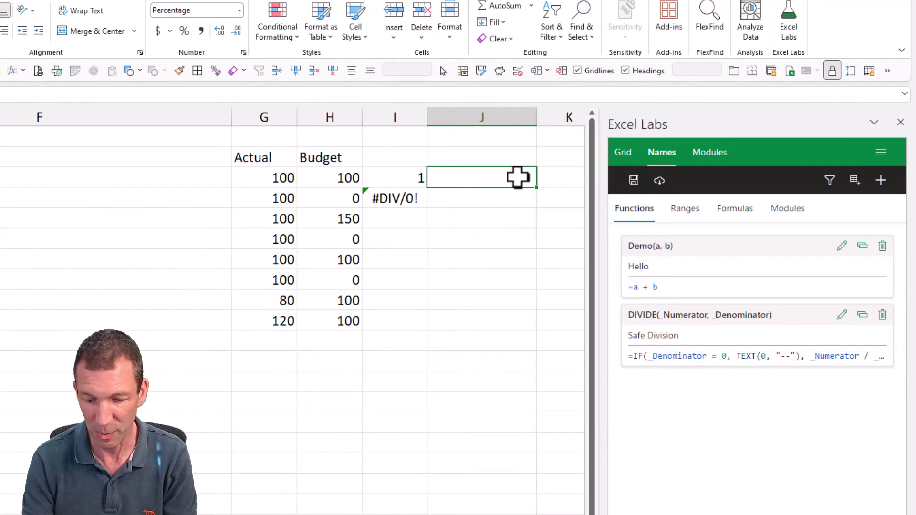
Enter =Demo(G3,H3) in J3 to add the Actual and Budget values.
{"action": "type", "text": "=demo"}
{"action": "key", "text": "Tab"}
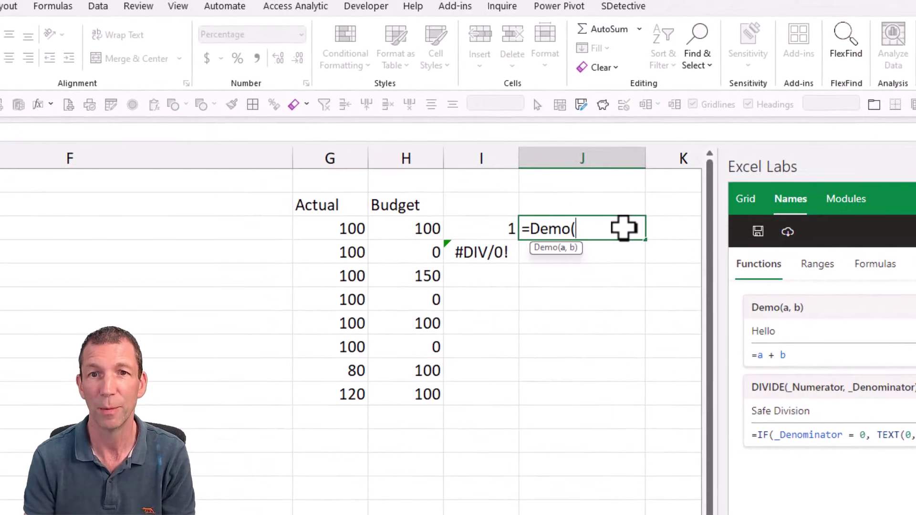
{"action": "left_click", "coordinate": [330, 227]}
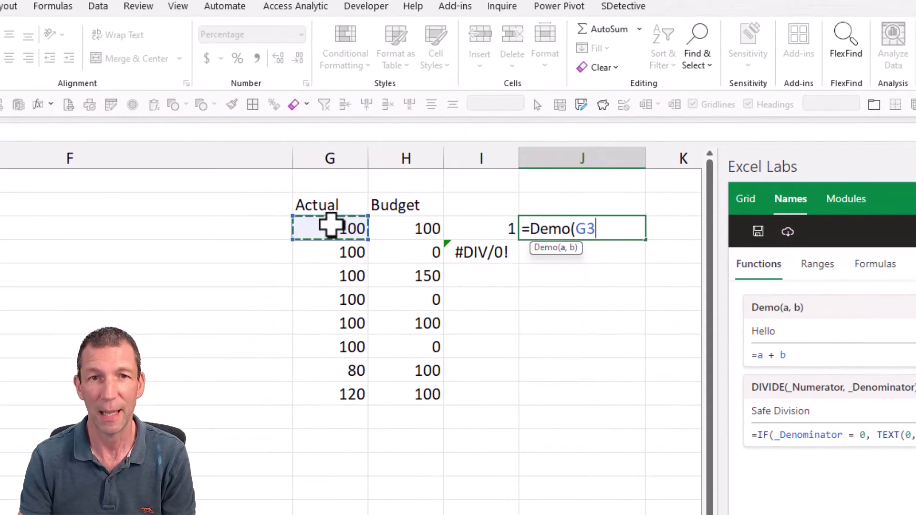
{"action": "type", "text": ","}
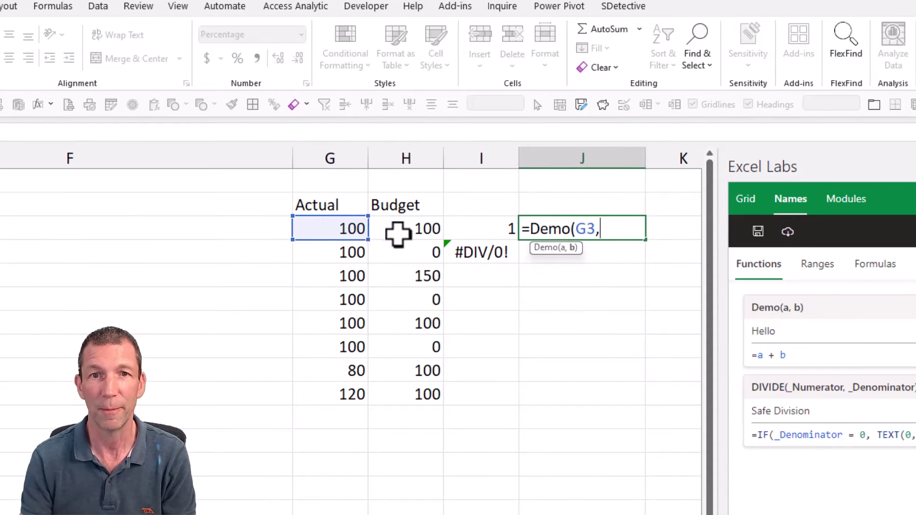
{"action": "left_click", "coordinate": [396, 230]}
{"action": "key", "text": "Return"}
Format J3 as 200.00 with Comma Style and check Demo in the Name Manager.
{"action": "key", "text": "Up"}
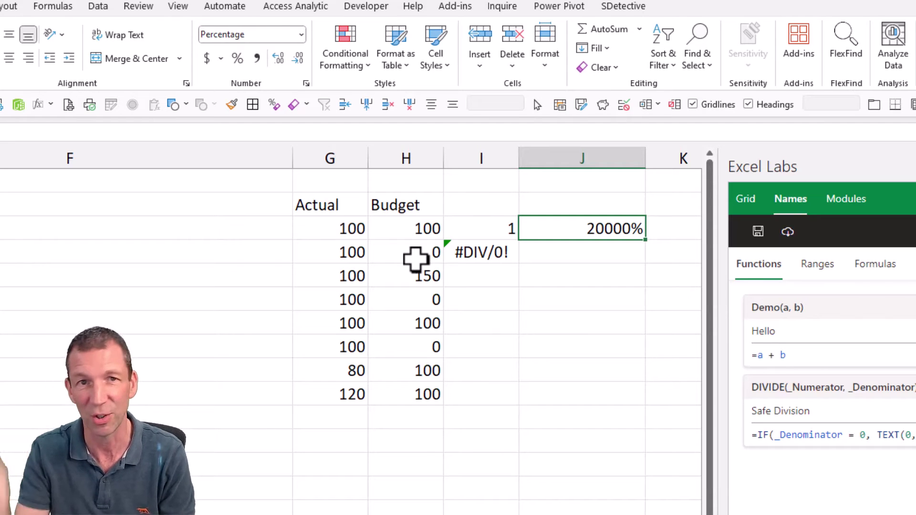
{"action": "left_click", "coordinate": [257, 59]}
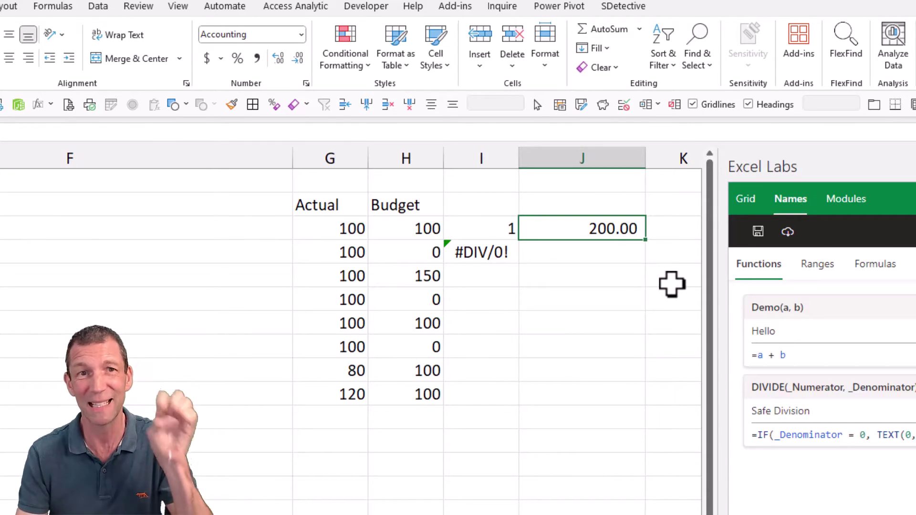
{"action": "left_click", "coordinate": [45, 7]}
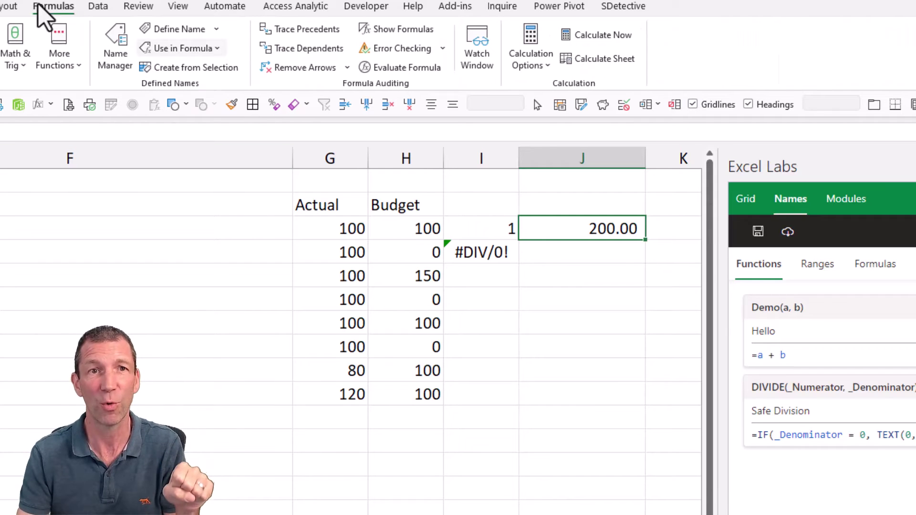
{"action": "left_click", "coordinate": [121, 48]}
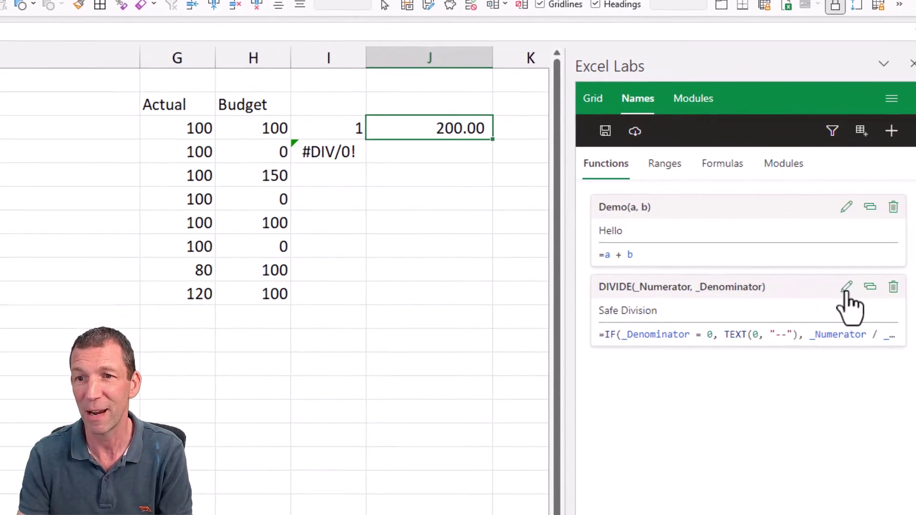
{"action": "left_click", "coordinate": [915, 392]}
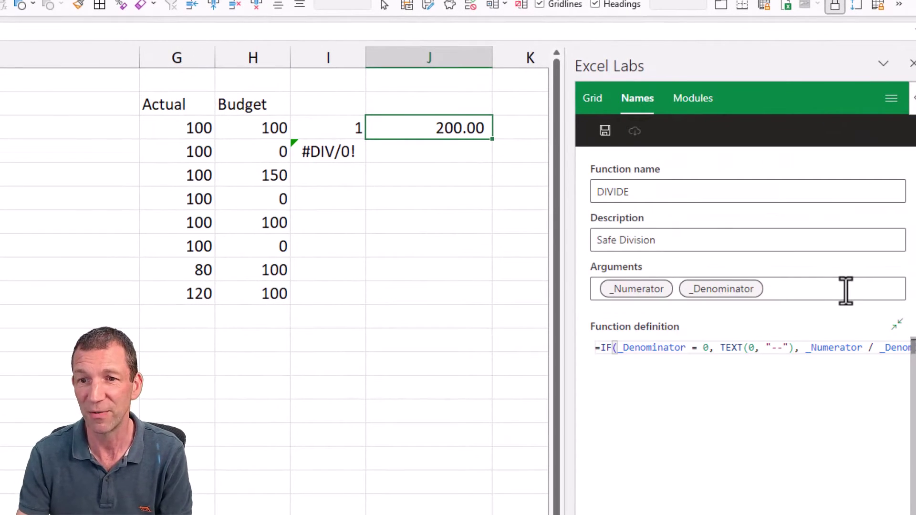
{"action": "left_click_drag", "start_coordinate": [565, 388], "coordinate": [384, 383]}
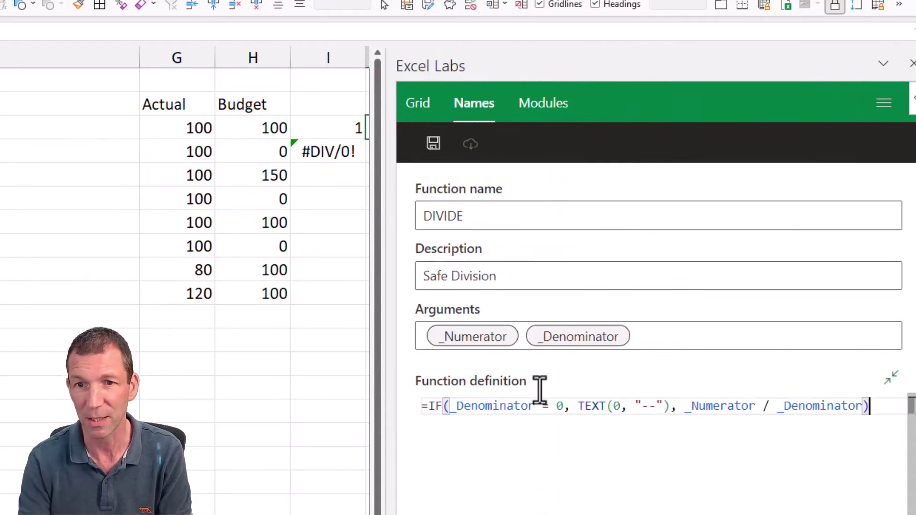
{"action": "scroll", "coordinate": [542, 388], "scroll_direction": "up", "scroll_amount": 2}
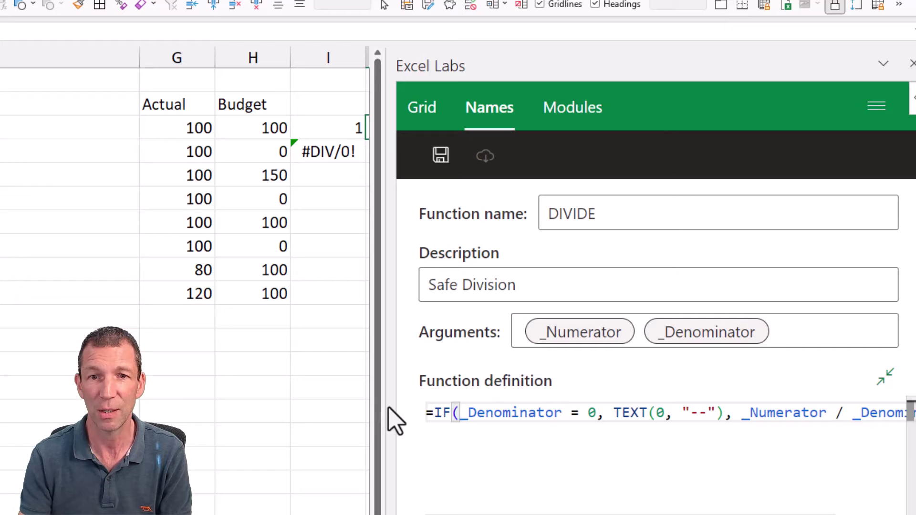
{"action": "left_click_drag", "start_coordinate": [388, 407], "coordinate": [232, 406]}
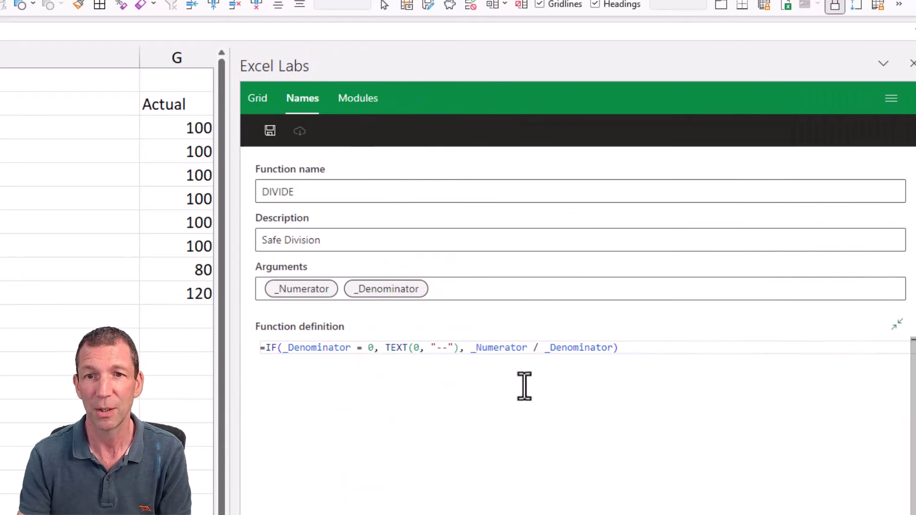
{"action": "key", "text": "ctrl+plus"}
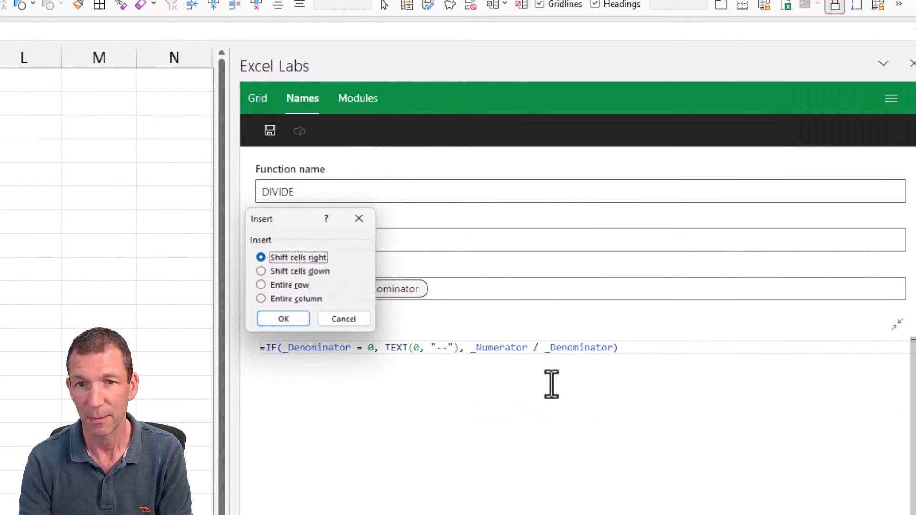
{"action": "key", "text": "Escape"}
{"action": "left_click", "coordinate": [551, 384]}
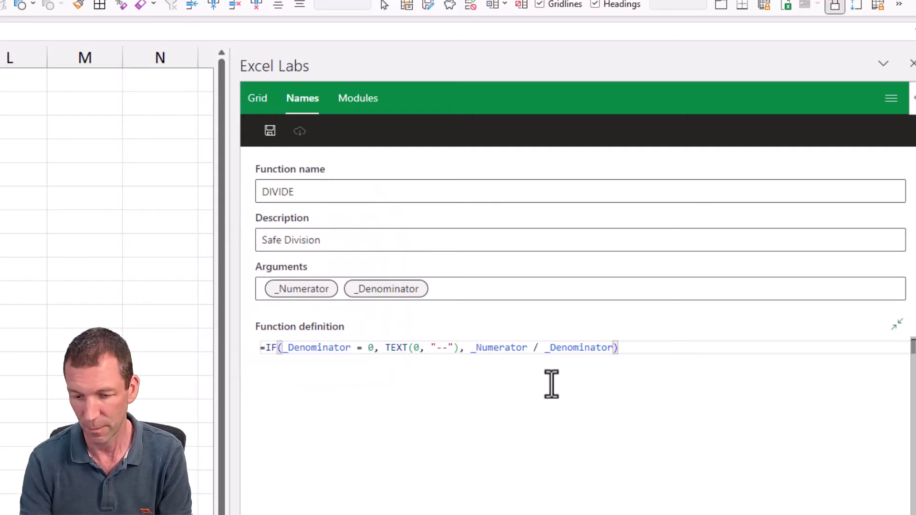
{"action": "key", "text": "ctrl+plus"}
{"action": "key", "text": "ctrl+plus"}
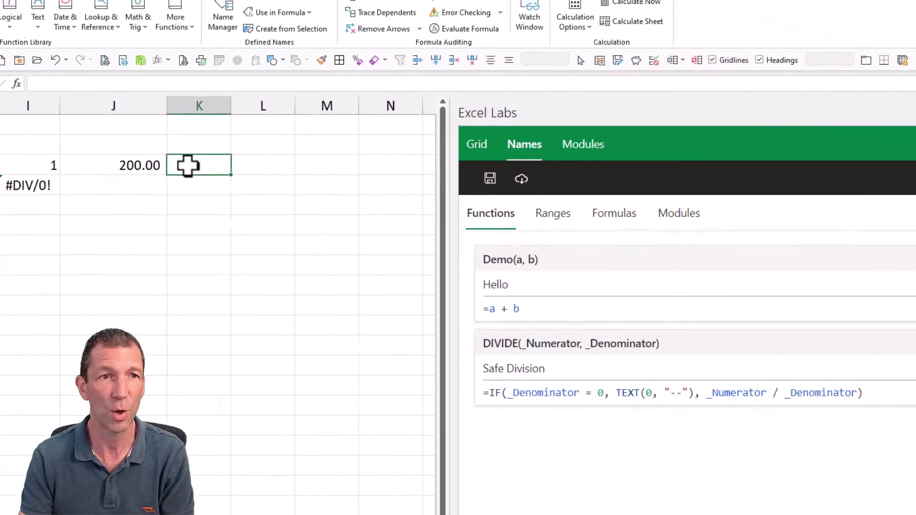
Enter =DIVIDE(G3:G10,H3:H10) in K3 so ratios spill down, with dashes for zero budgets.
{"action": "type", "text": "=divi"}
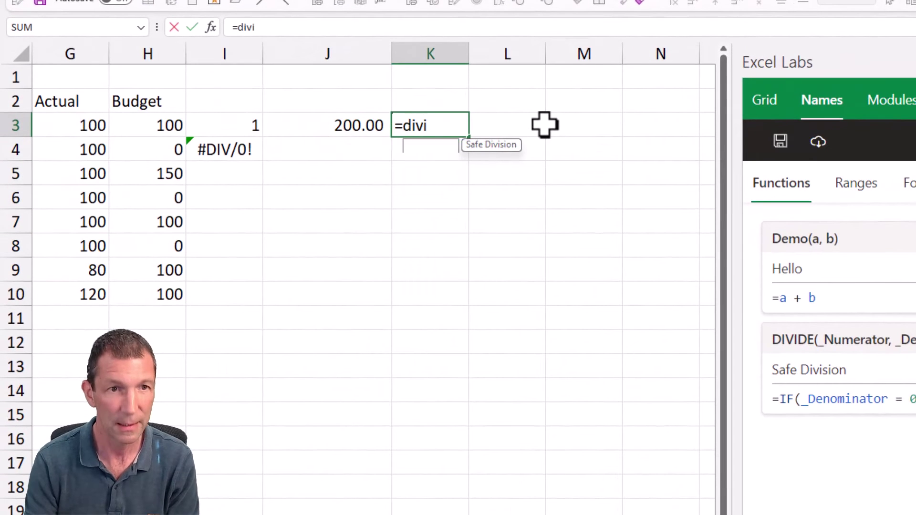
{"action": "key", "text": "Tab"}
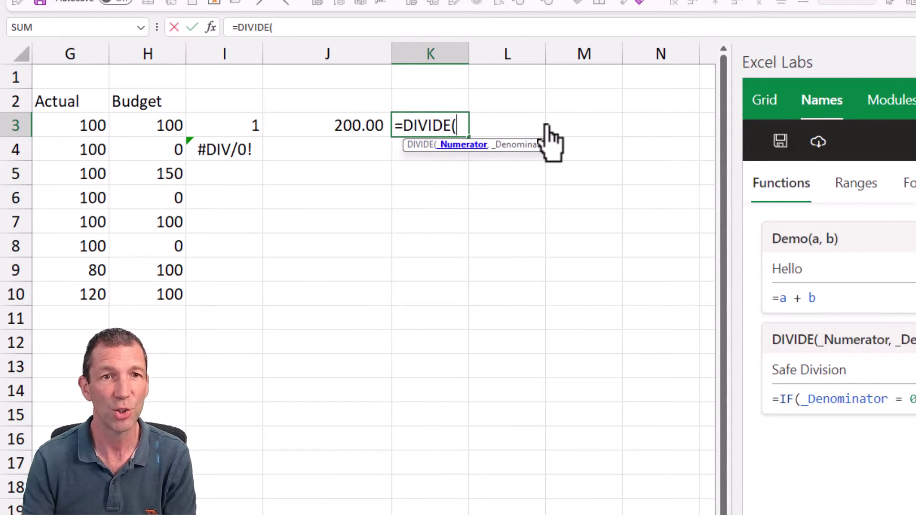
{"action": "left_click", "coordinate": [90, 126]}
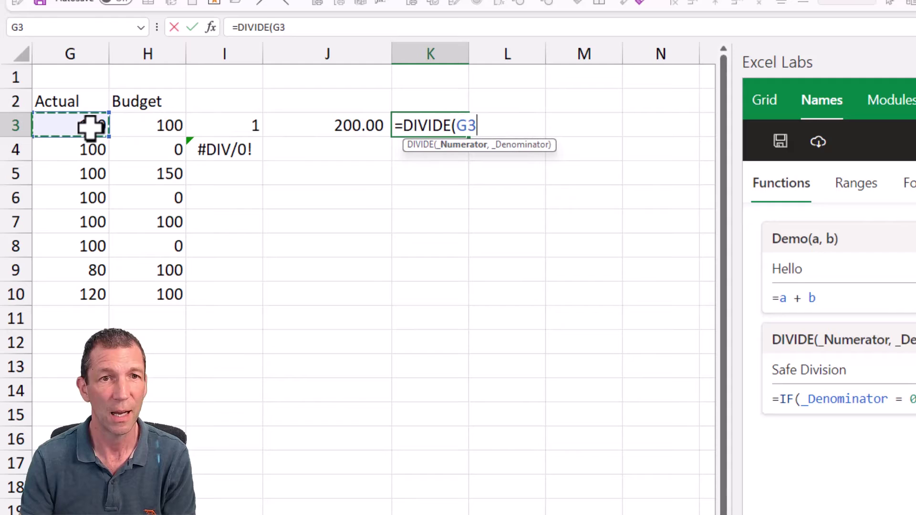
{"action": "left_click_drag", "start_coordinate": [90, 127], "coordinate": [75, 284]}
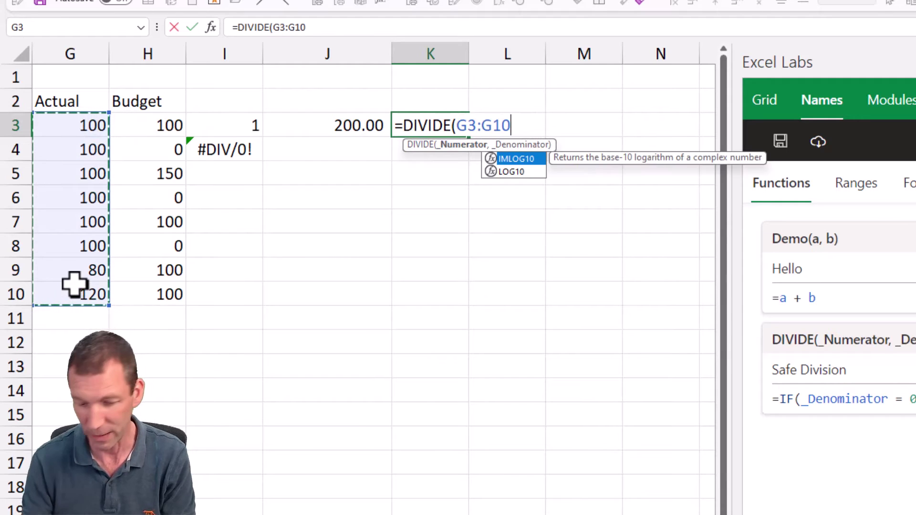
{"action": "type", "text": ","}
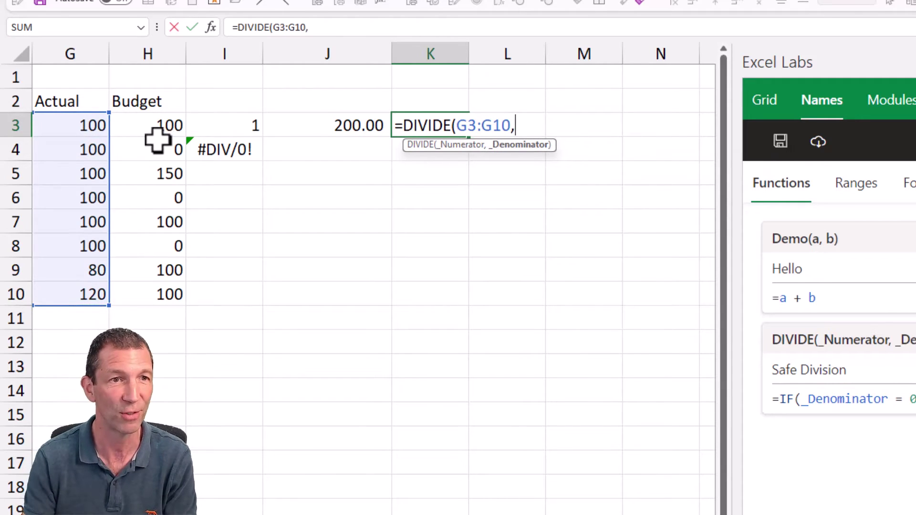
{"action": "left_click_drag", "start_coordinate": [155, 131], "coordinate": [151, 293]}
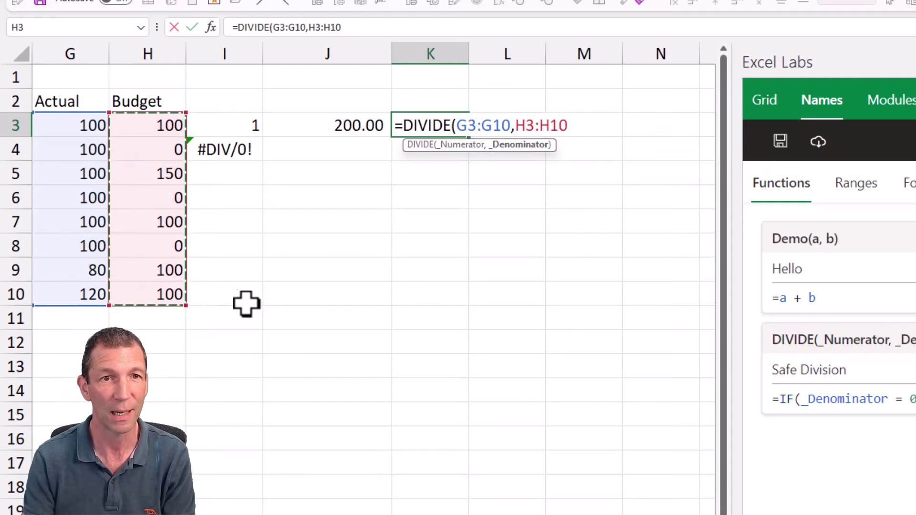
{"action": "key", "text": "Return"}
{"action": "key", "text": "Up"}
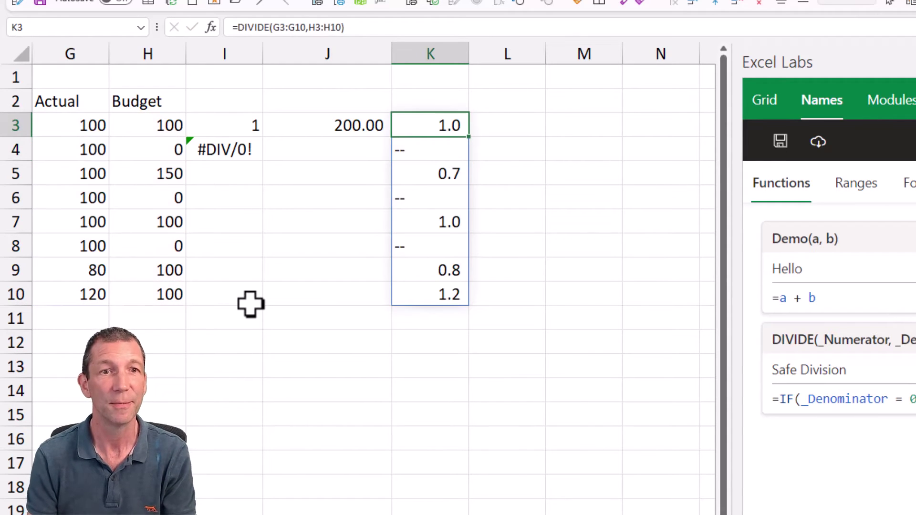
{"action": "key", "text": "Down"}
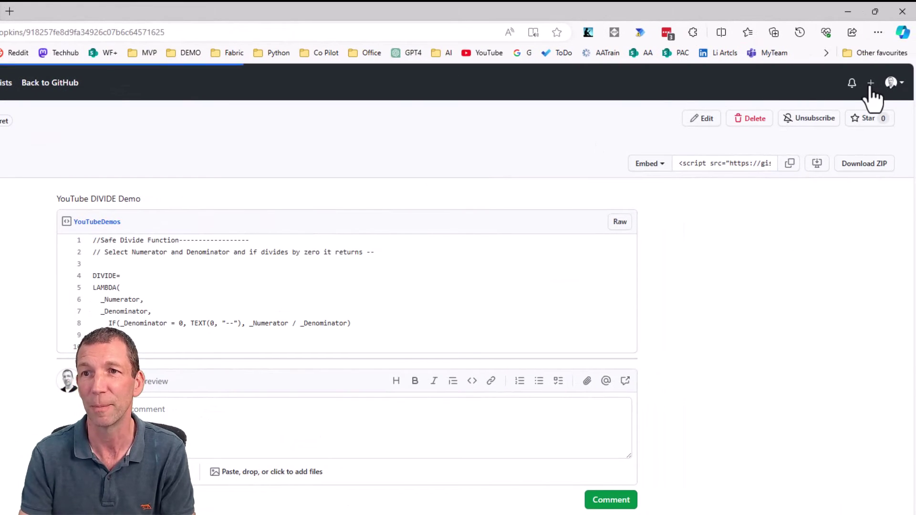
Begin a new gist, touching its description, file name and code fields.
{"action": "left_click", "coordinate": [870, 84]}
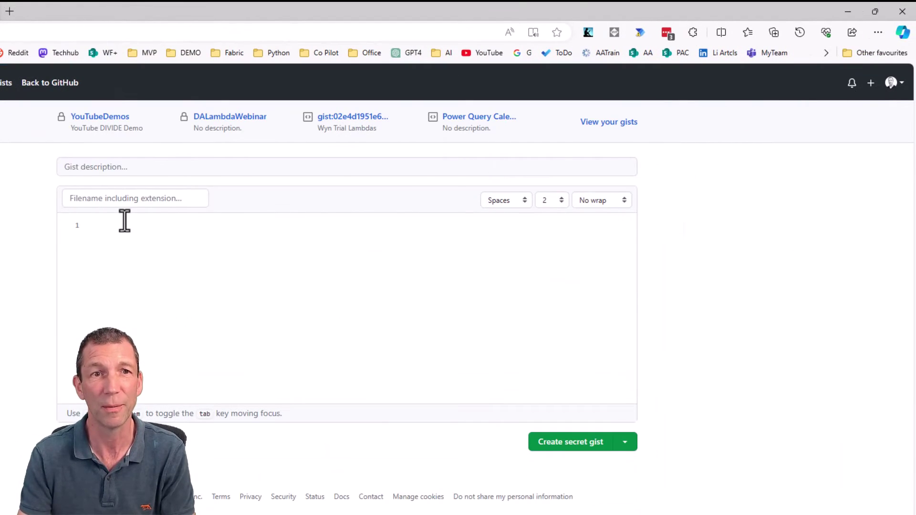
{"action": "left_click", "coordinate": [148, 167]}
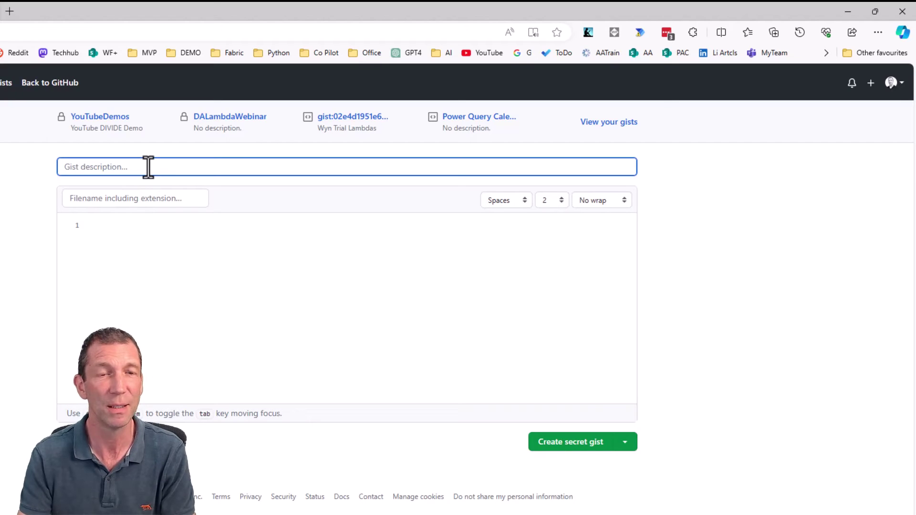
{"action": "left_click", "coordinate": [139, 199]}
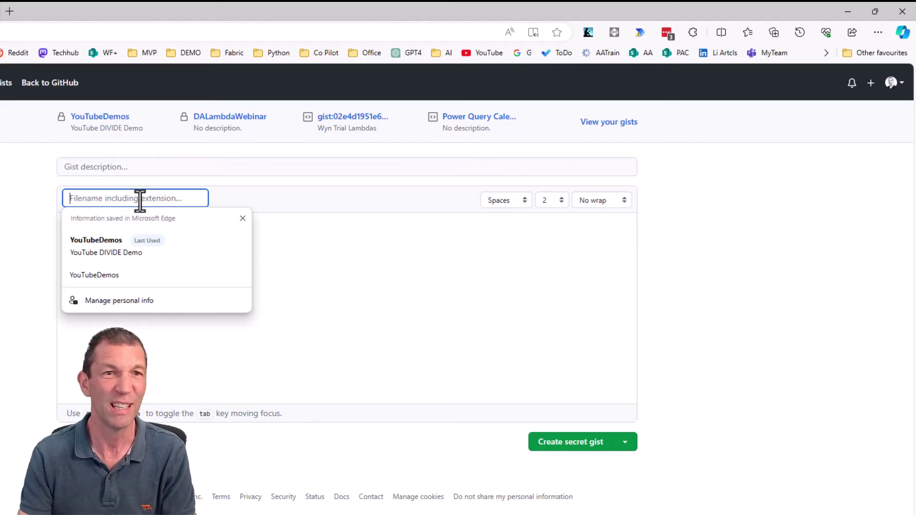
{"action": "left_click", "coordinate": [325, 257]}
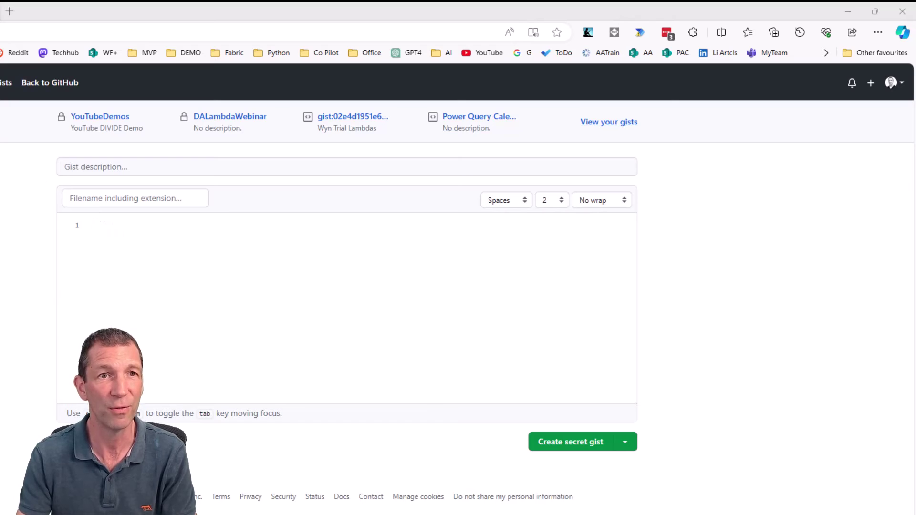
Open the YouTubeDemos gist, copy its web address, and return to Excel.
{"action": "left_click", "coordinate": [124, 117]}
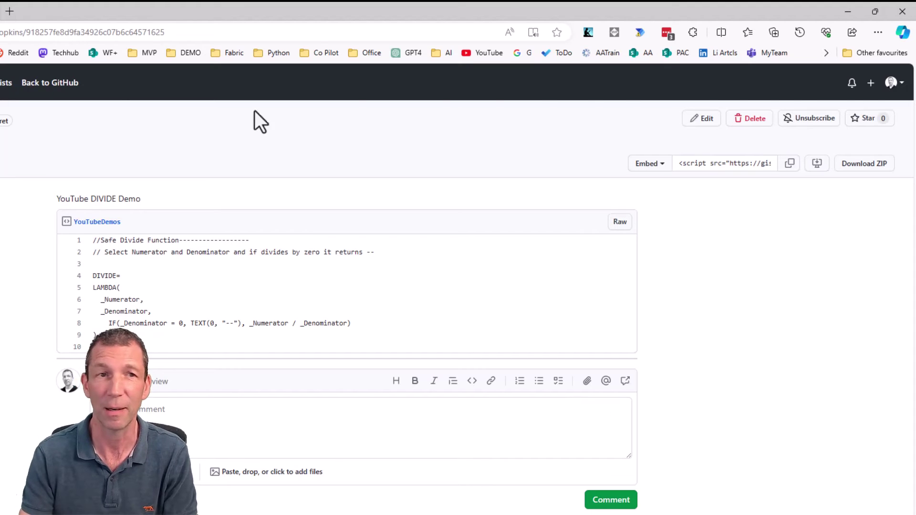
{"action": "left_click", "coordinate": [870, 85]}
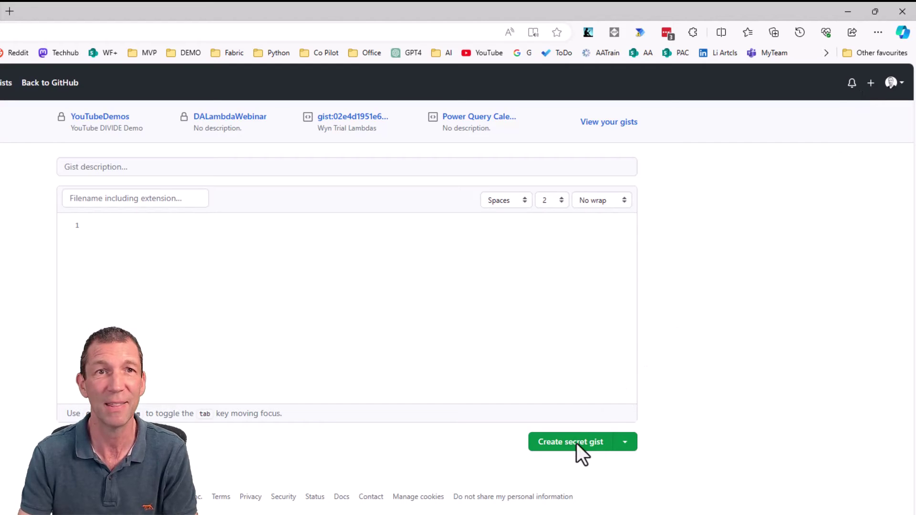
{"action": "left_click", "coordinate": [104, 119]}
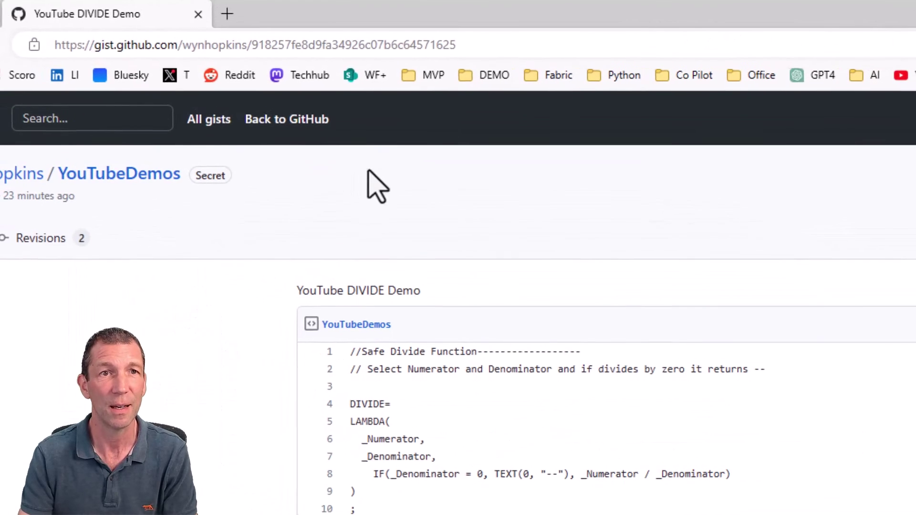
{"action": "left_click", "coordinate": [198, 29]}
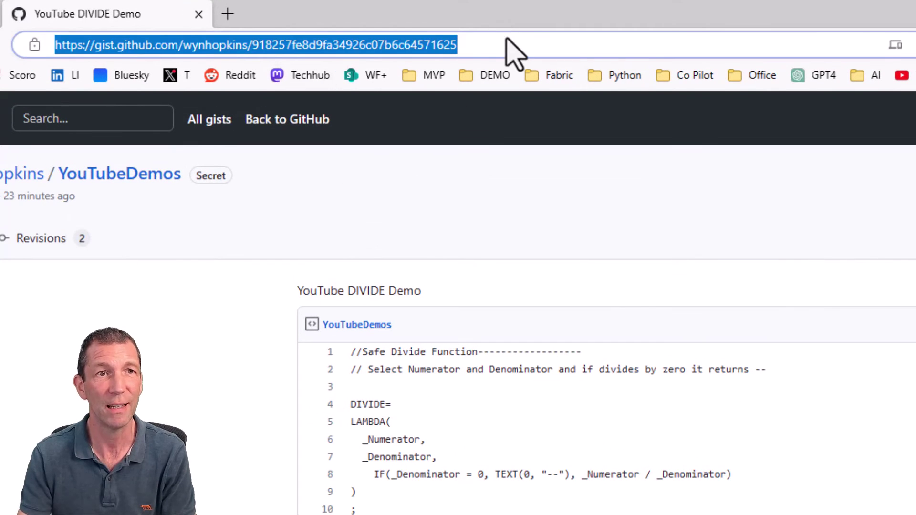
{"action": "key", "text": "alt+Tab"}
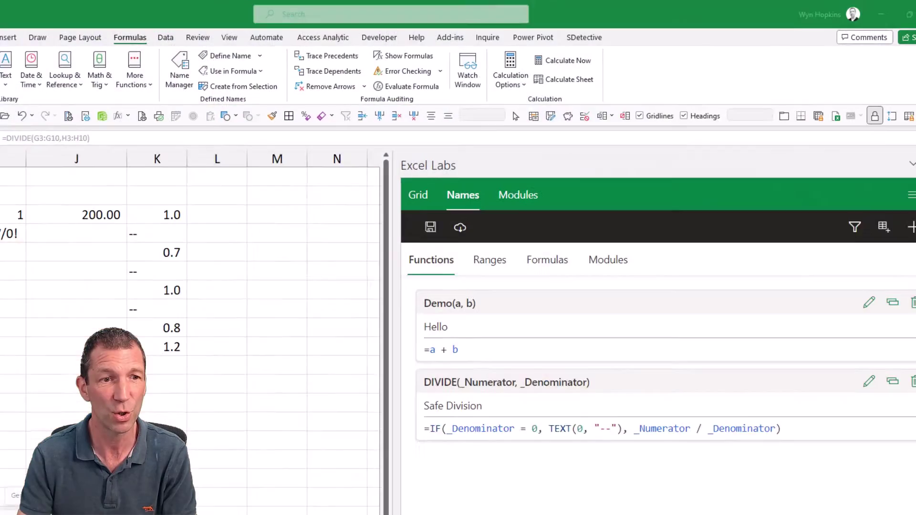
Delete the DIVIDE lambda from Excel Labs so K3's formula shows #NAME?
{"action": "left_click", "coordinate": [260, 226]}
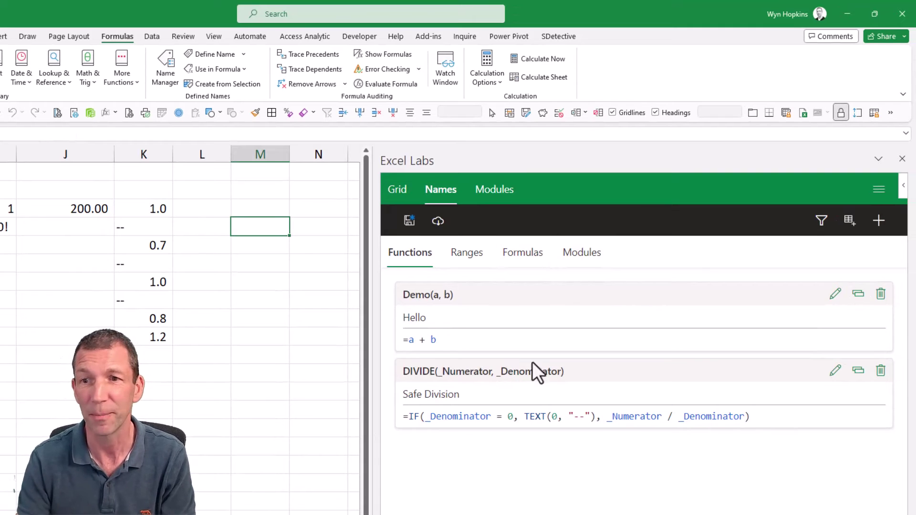
{"action": "left_click", "coordinate": [880, 375]}
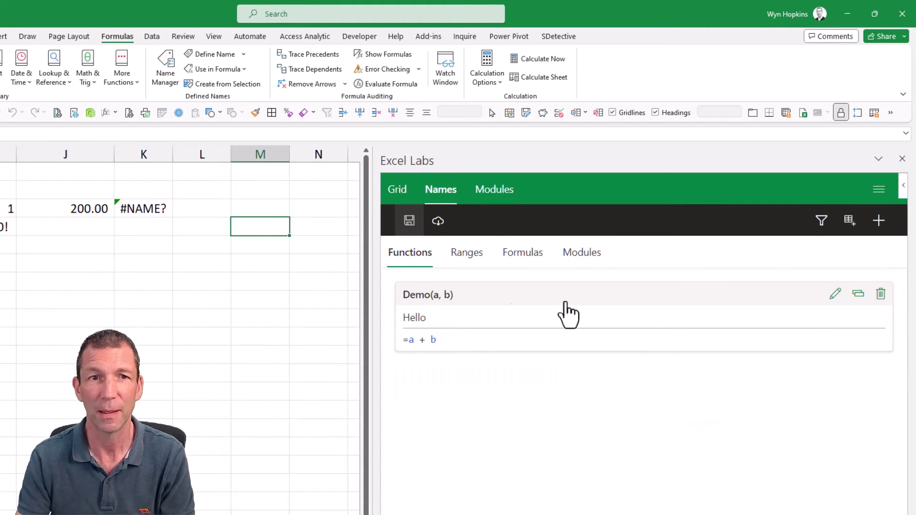
{"action": "left_click", "coordinate": [166, 206]}
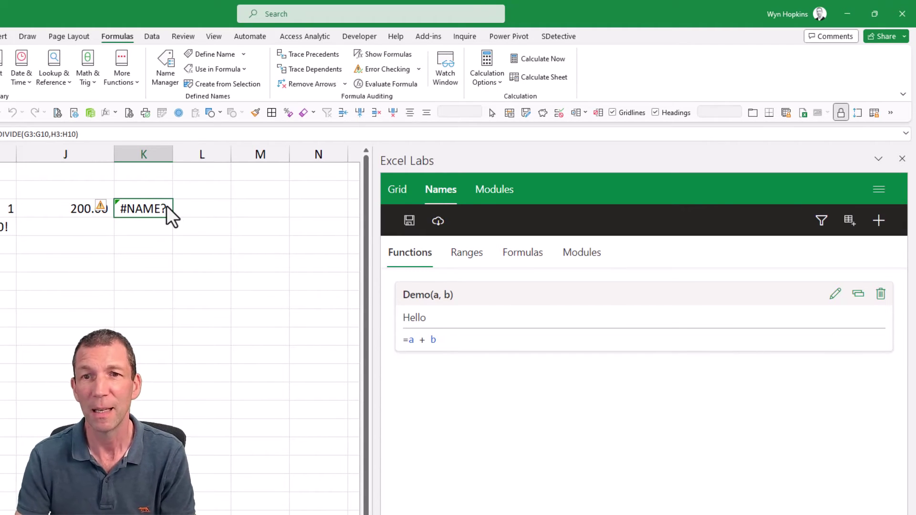
Import the copied GitHub Gist URL as a module named Special.
{"action": "left_click", "coordinate": [439, 222]}
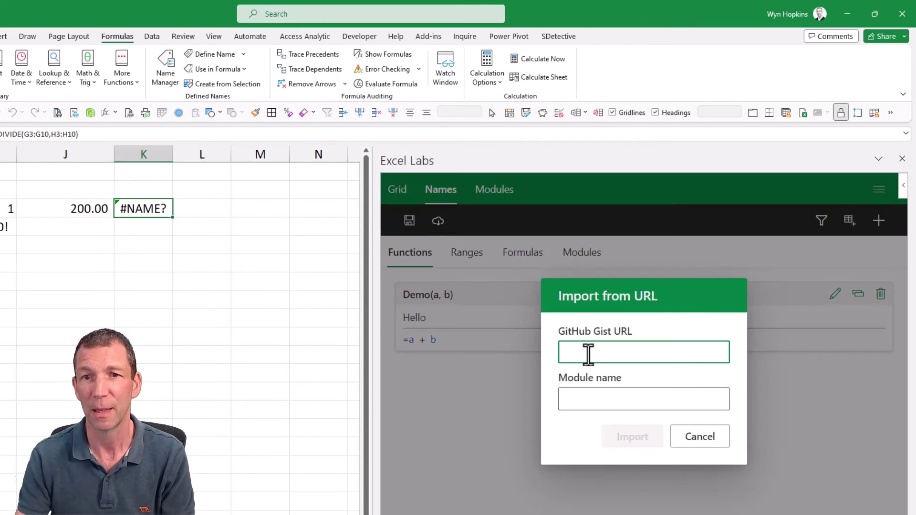
{"action": "key", "text": "ctrl+v"}
{"action": "left_click", "coordinate": [602, 396]}
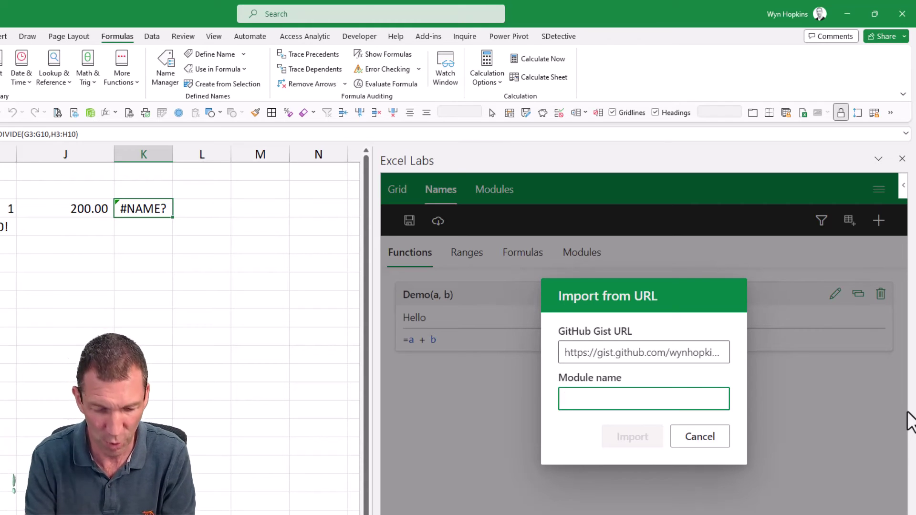
{"action": "type", "text": "Special"}
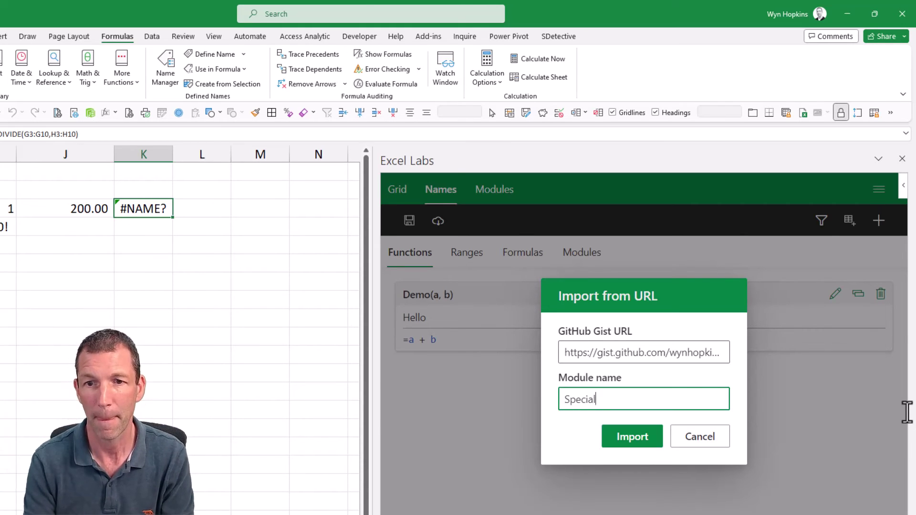
{"action": "left_click", "coordinate": [624, 437]}
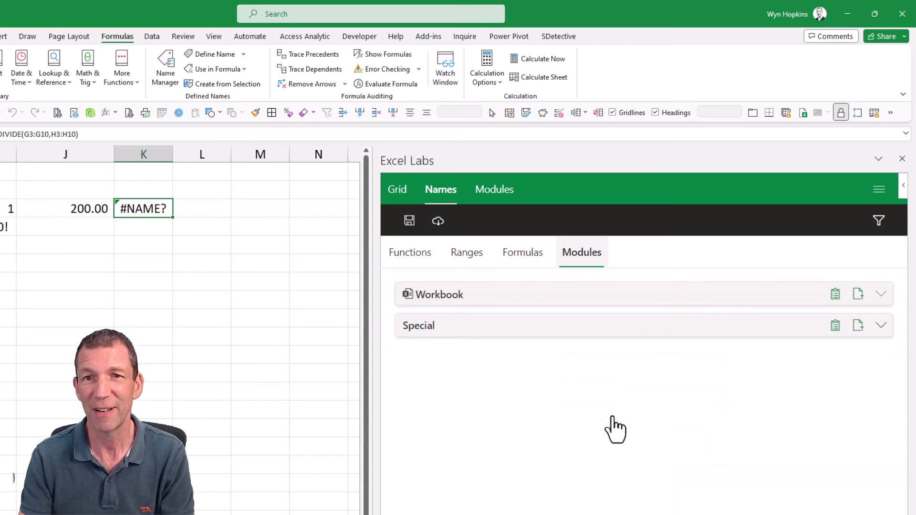
View the Special module's DIVIDE LAMBDA code, then select empty cell L3.
{"action": "left_click", "coordinate": [492, 191]}
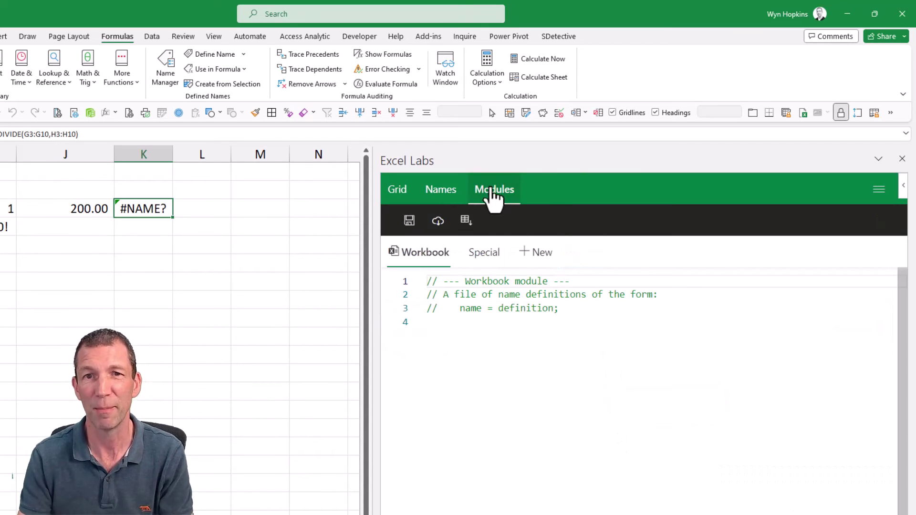
{"action": "left_click", "coordinate": [484, 252]}
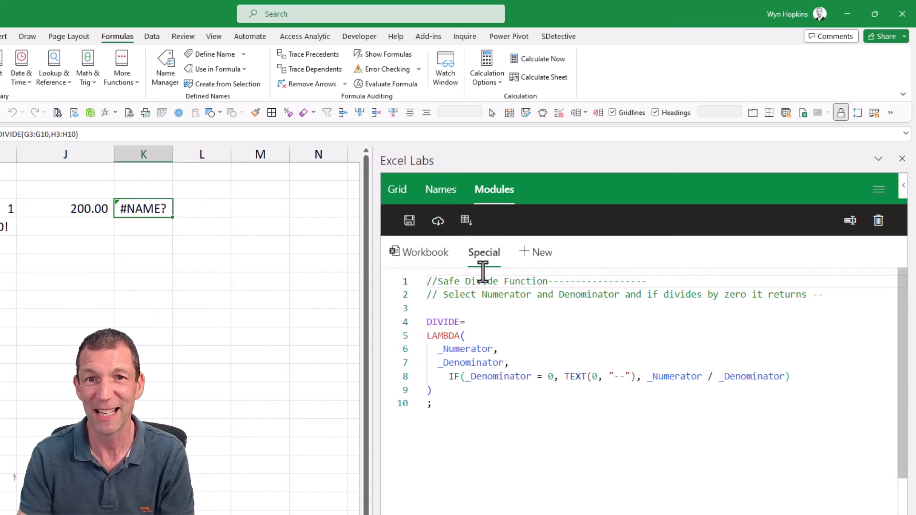
{"action": "left_click", "coordinate": [459, 392]}
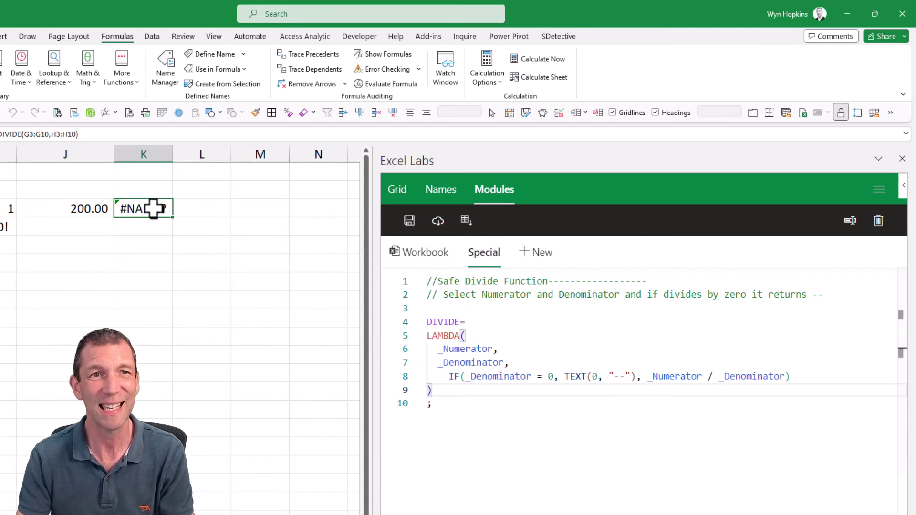
{"action": "left_click", "coordinate": [220, 205]}
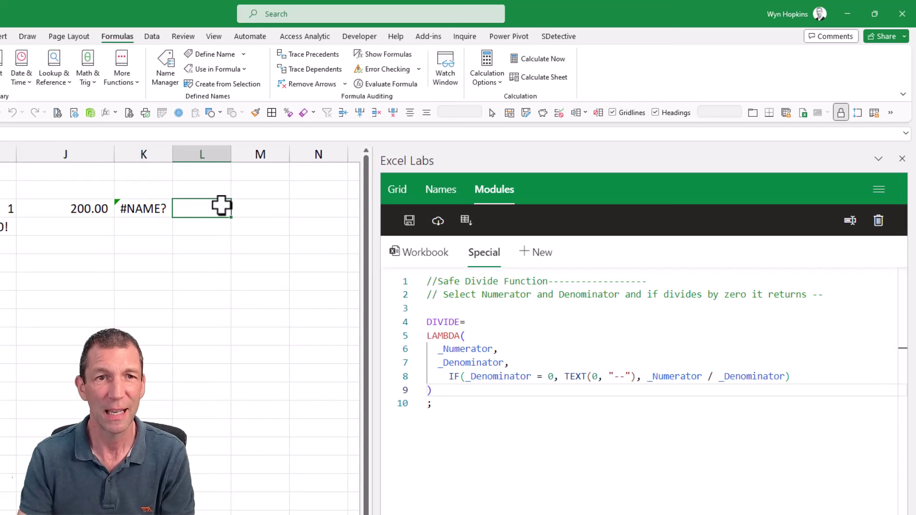
Enter =Special.DIVIDE(G3:G10,H3:H10) in L3 to spill Actual/Budget ratios down to L10.
{"action": "type", "text": "=div"}
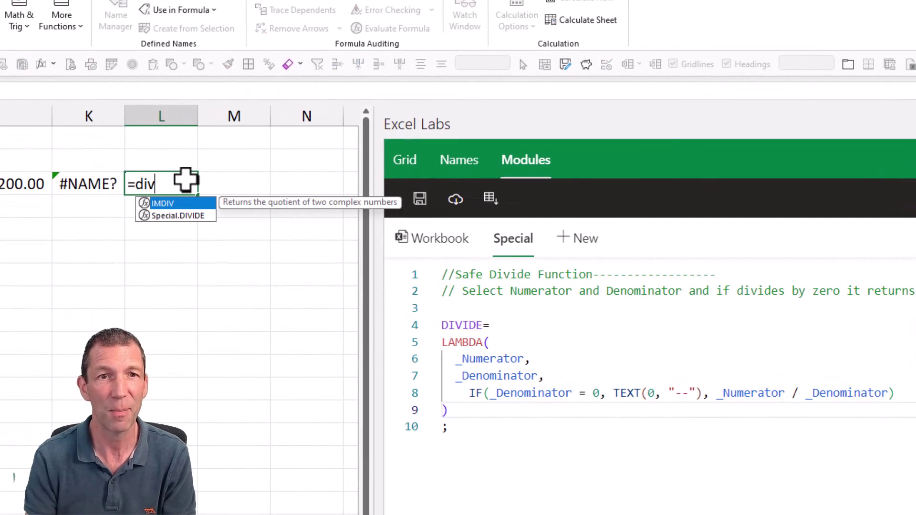
{"action": "key", "text": "Down"}
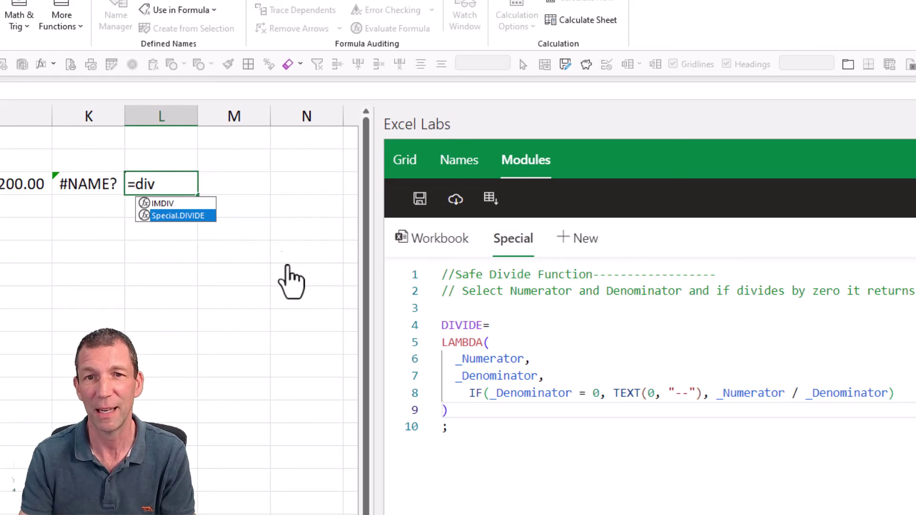
{"action": "key", "text": "Tab"}
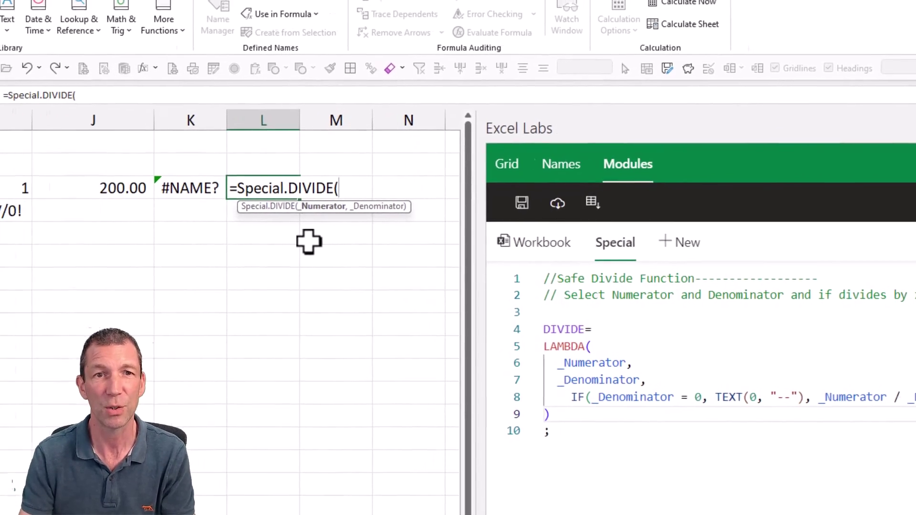
{"action": "left_click", "coordinate": [160, 196]}
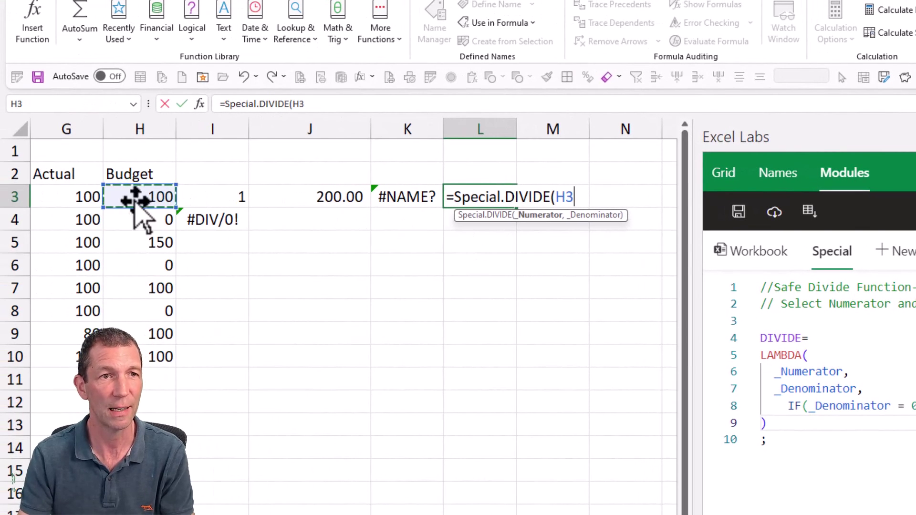
{"action": "left_click_drag", "start_coordinate": [82, 198], "coordinate": [80, 356]}
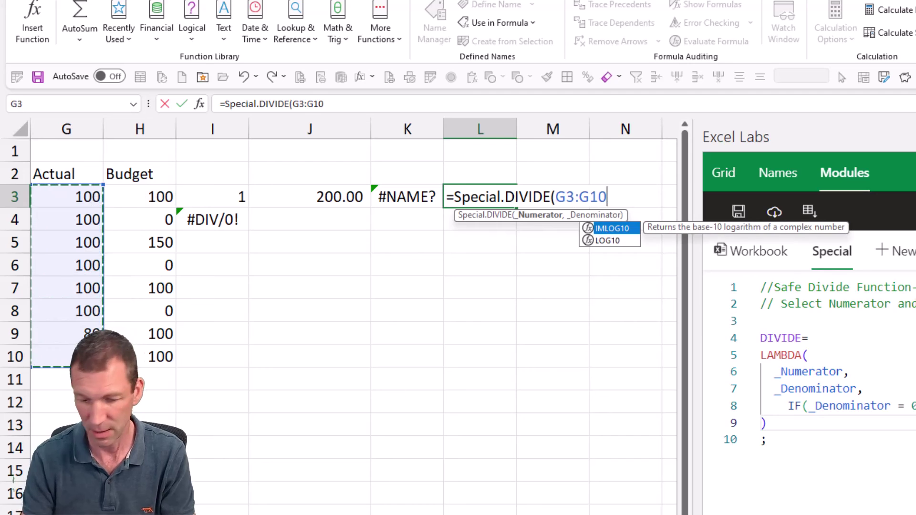
{"action": "type", "text": ","}
{"action": "left_click_drag", "start_coordinate": [160, 199], "coordinate": [143, 361]}
{"action": "key", "text": "Return"}
Delete the broken #NAME? formula in K3 and review L3's formula ranges without changing them.
{"action": "key", "text": "Up"}
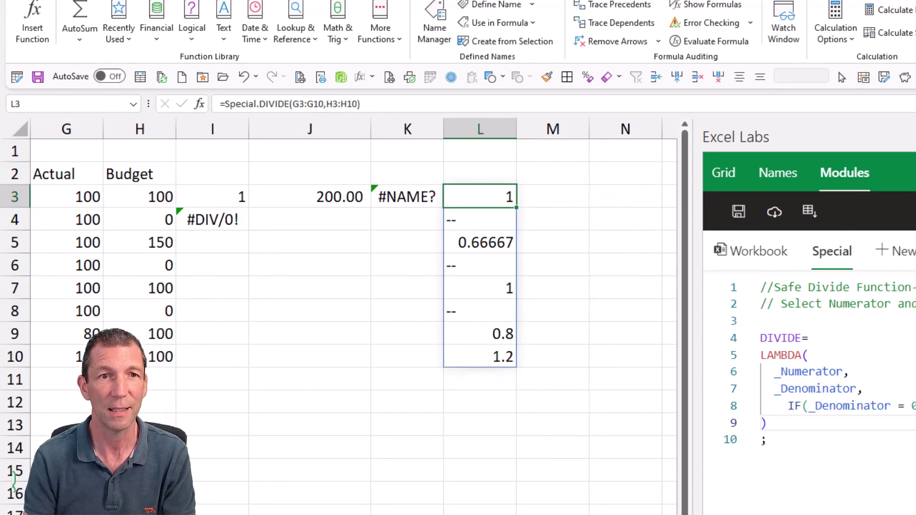
{"action": "left_click", "coordinate": [409, 204]}
{"action": "key", "text": "Delete"}
{"action": "key", "text": "Right"}
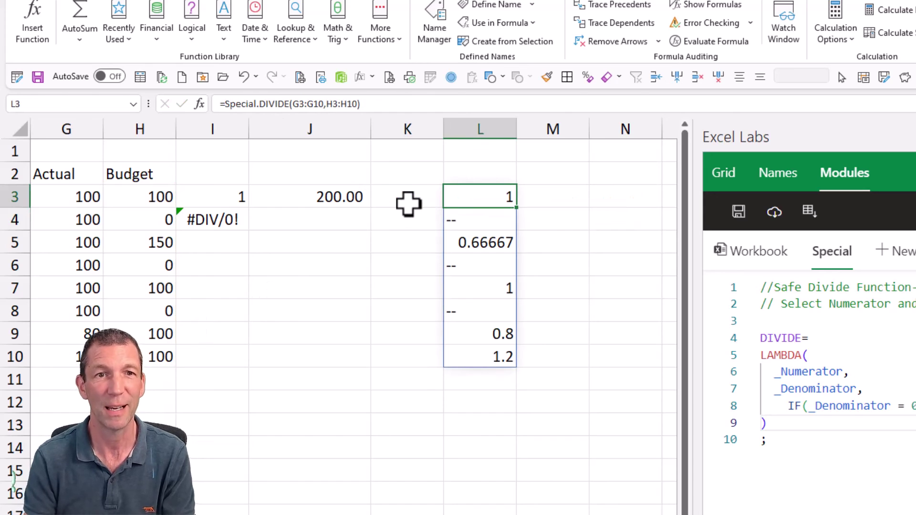
{"action": "key", "text": "F2"}
{"action": "key", "text": "Escape"}
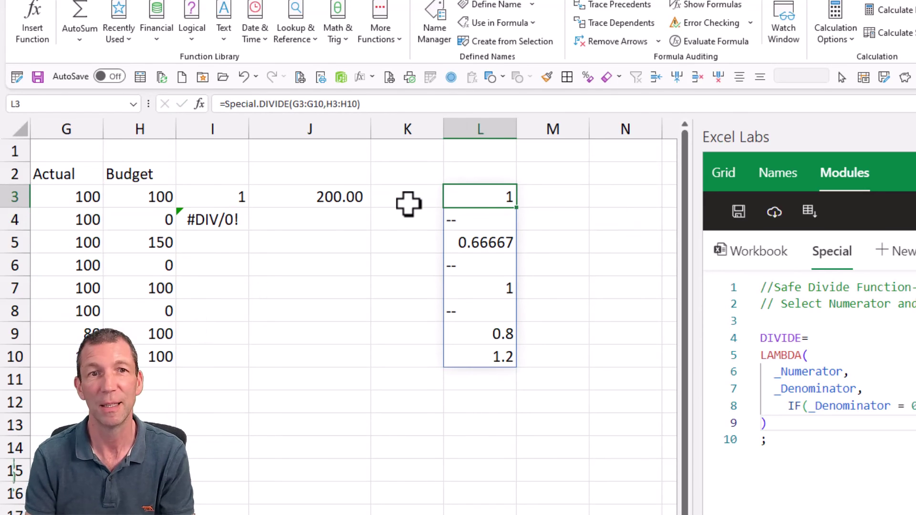
{"action": "double_click", "coordinate": [503, 196]}
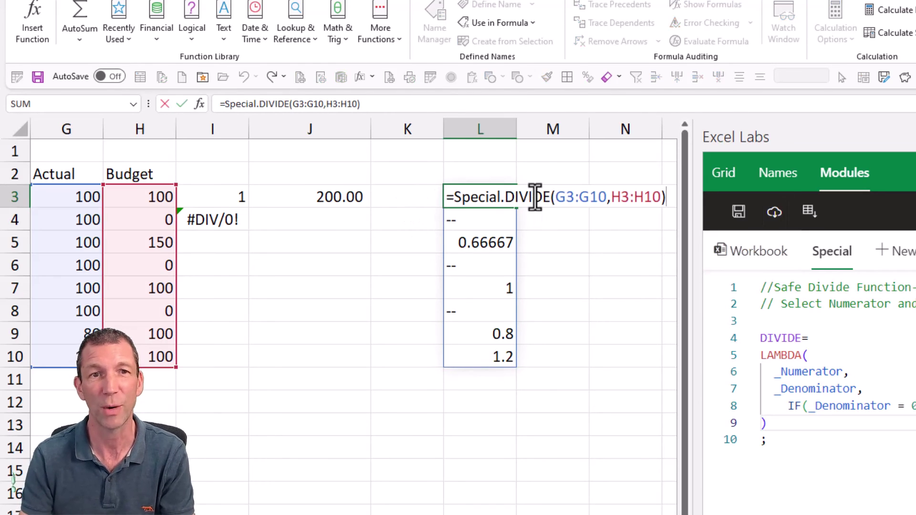
{"action": "key", "text": "Escape"}
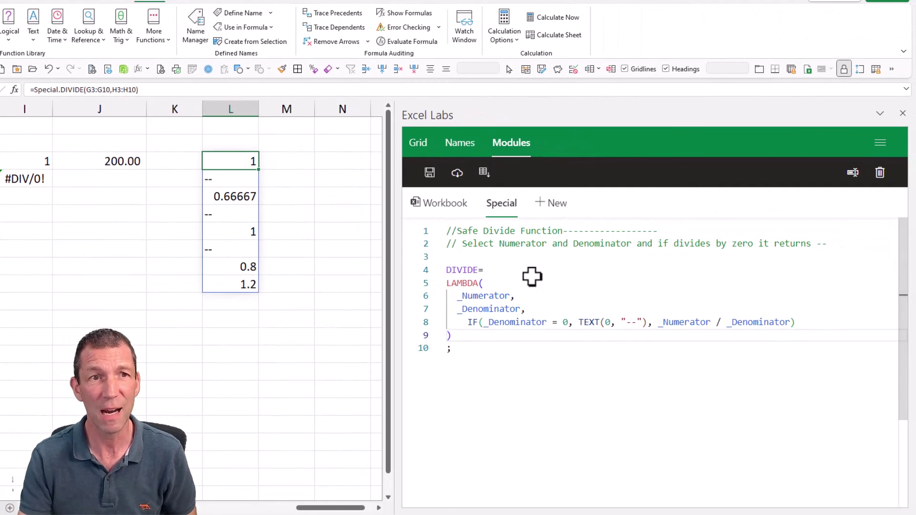
Show Excel Labs' formula steps for L3's Special.DIVIDE(G3:G10, H3:H10), resolving to {1; …; 1.2}.
{"action": "left_click", "coordinate": [420, 145]}
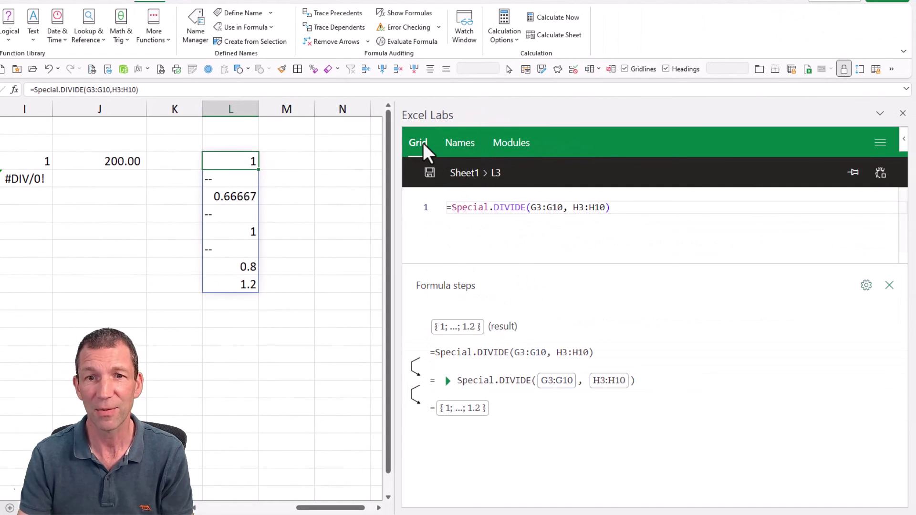
{"action": "mouse_move", "coordinate": [557, 388]}
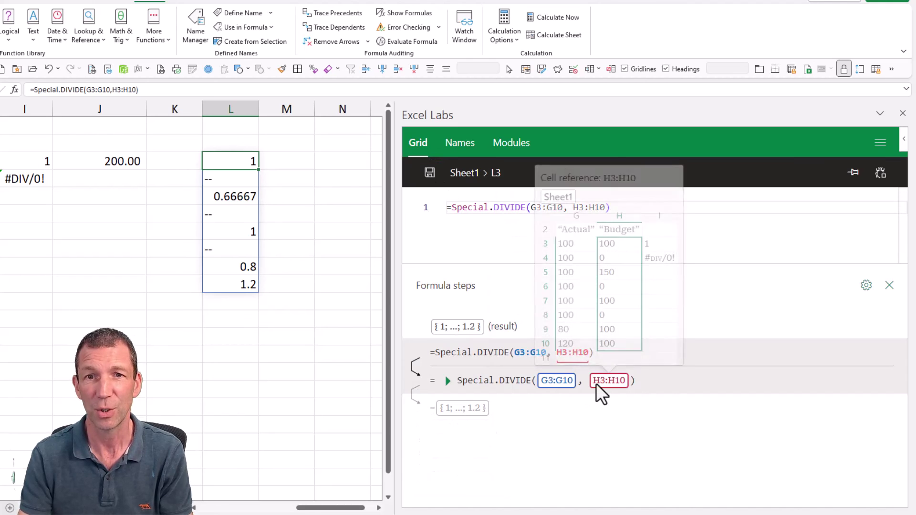
{"action": "mouse_move", "coordinate": [596, 384]}
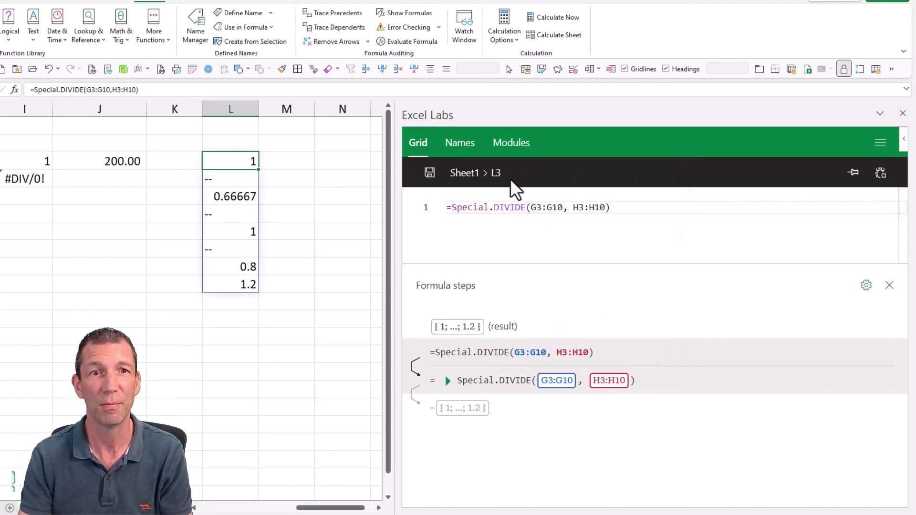